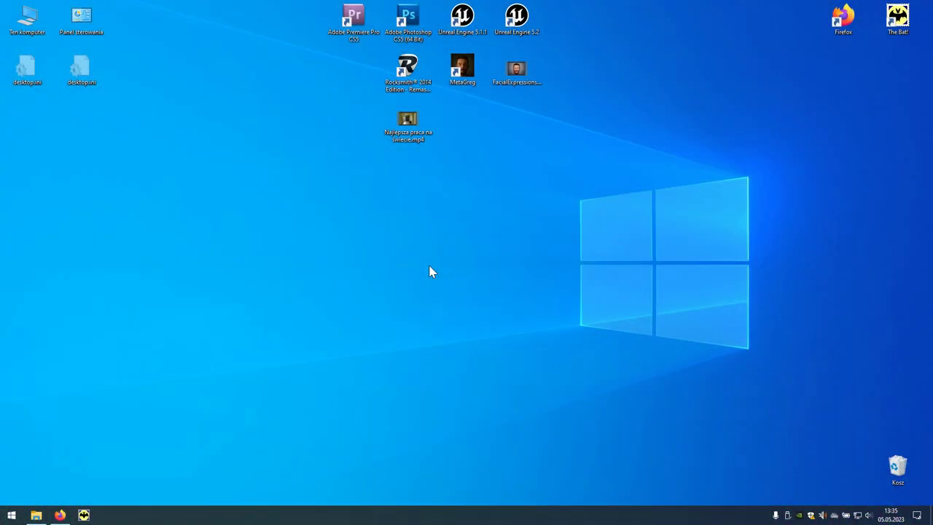
Step: Launch Unreal Engine 5.2 and create a First Person project named EscapeRoom
double_click(537, 26)
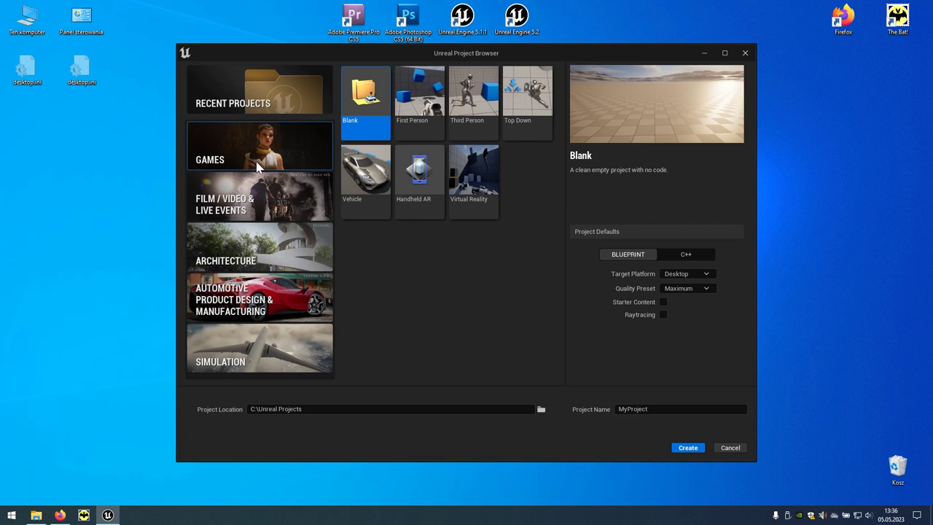
click(430, 129)
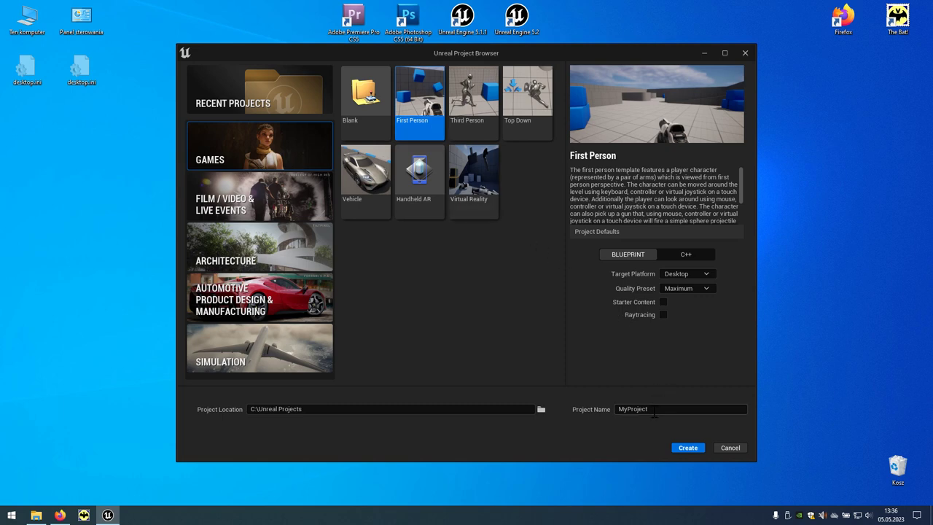
drag(656, 408, 600, 405)
text(Es)
text(capeR)
text(oom)
click(700, 451)
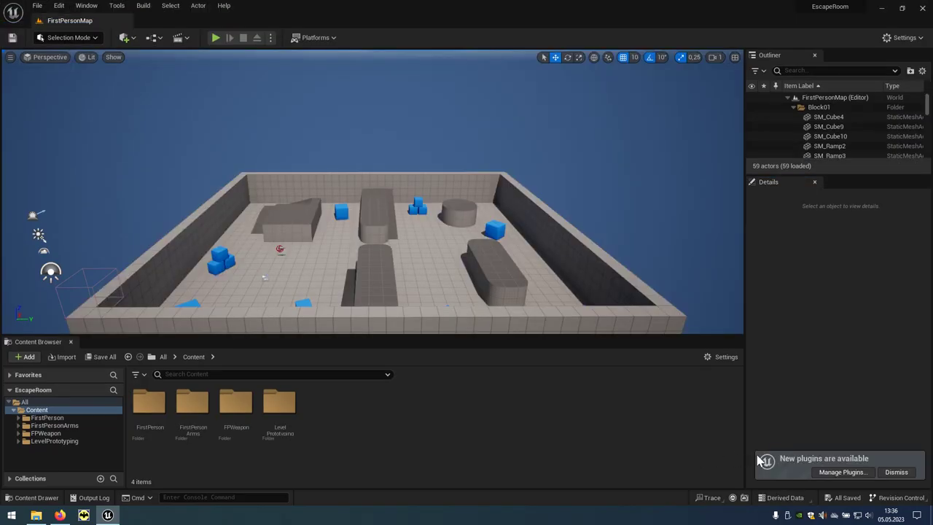
Step: Dismiss the new plugins notice and close the EscapeRoom editor
click(893, 473)
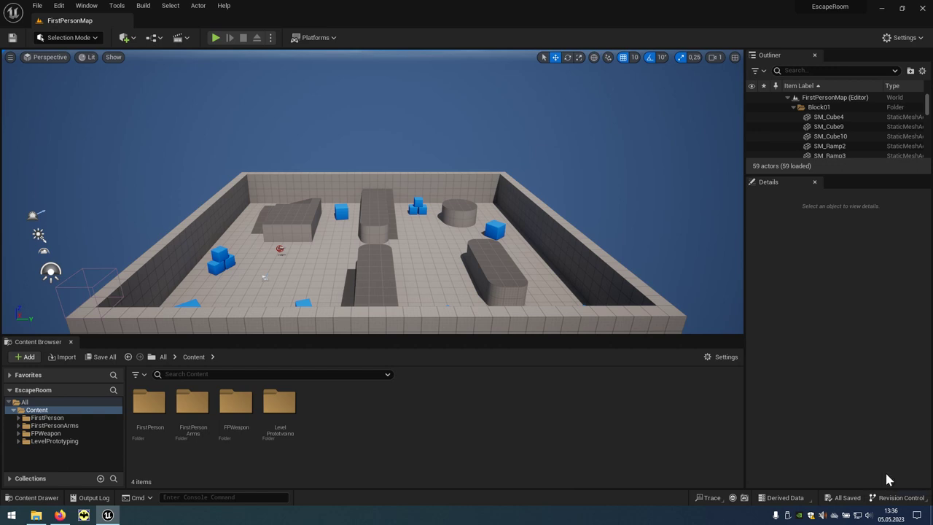
click(924, 13)
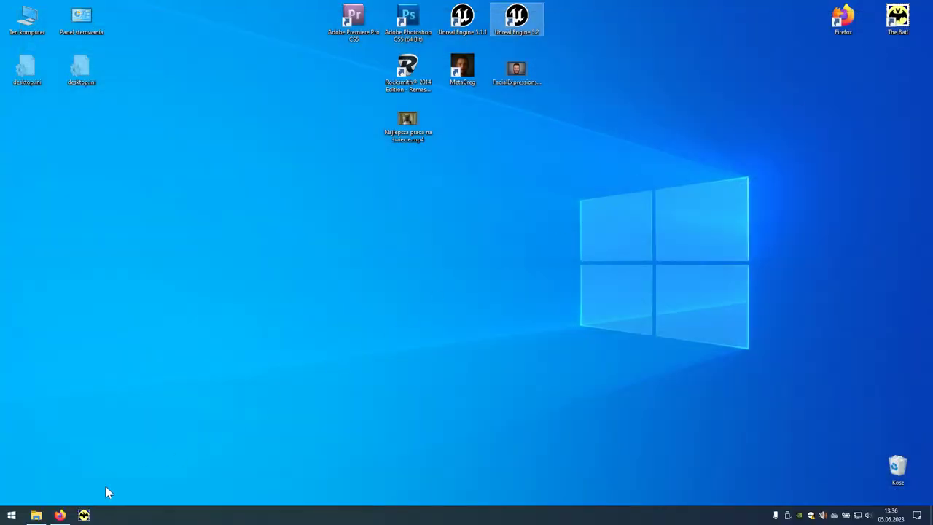
Step: Download PG_EscapeRoom.zip from Google Drive into Unreal Projects, bypassing the virus-scan warning
click(62, 516)
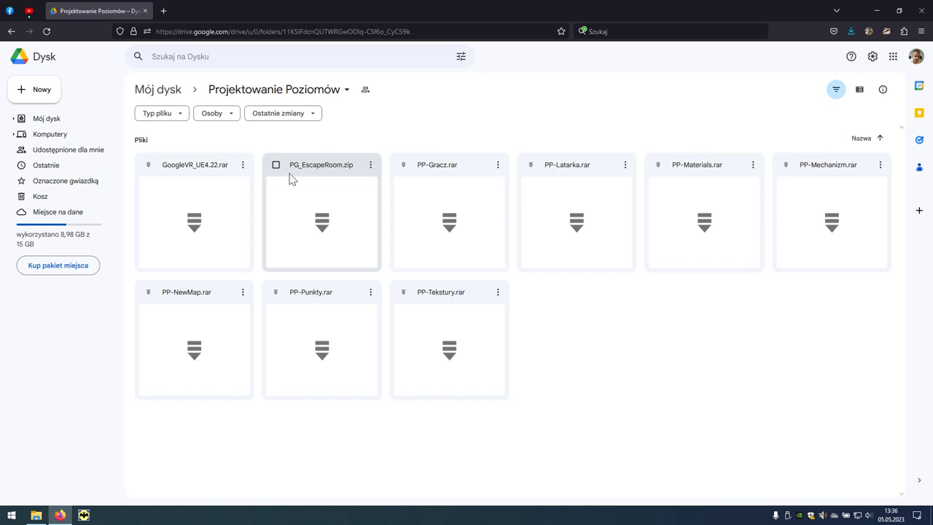
click(335, 177)
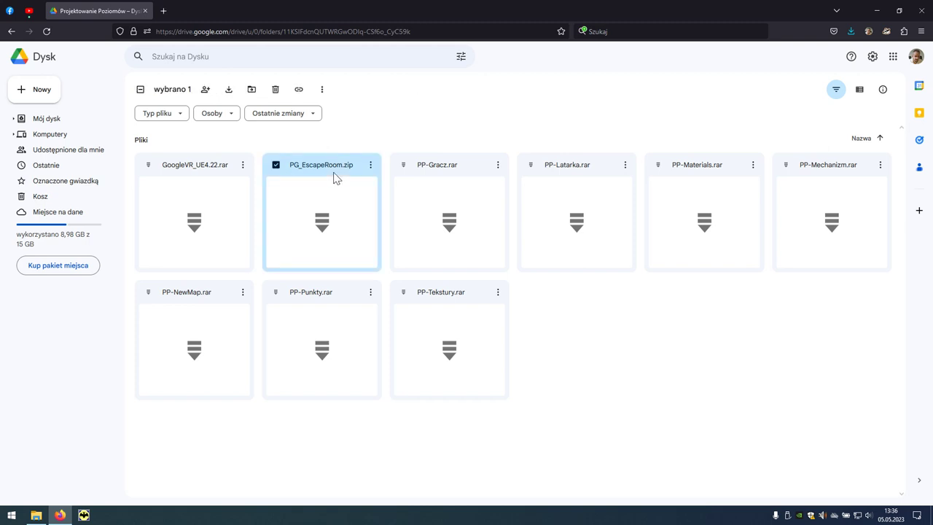
click(371, 168)
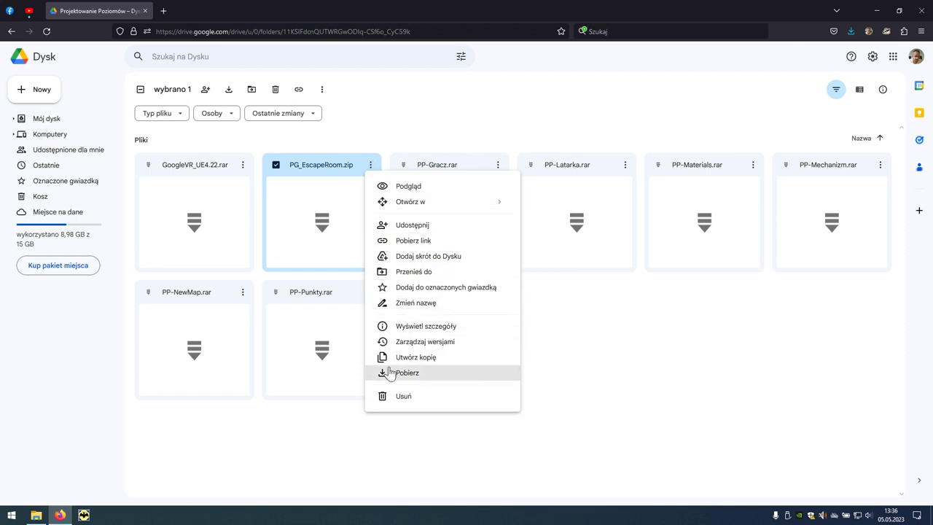
click(430, 380)
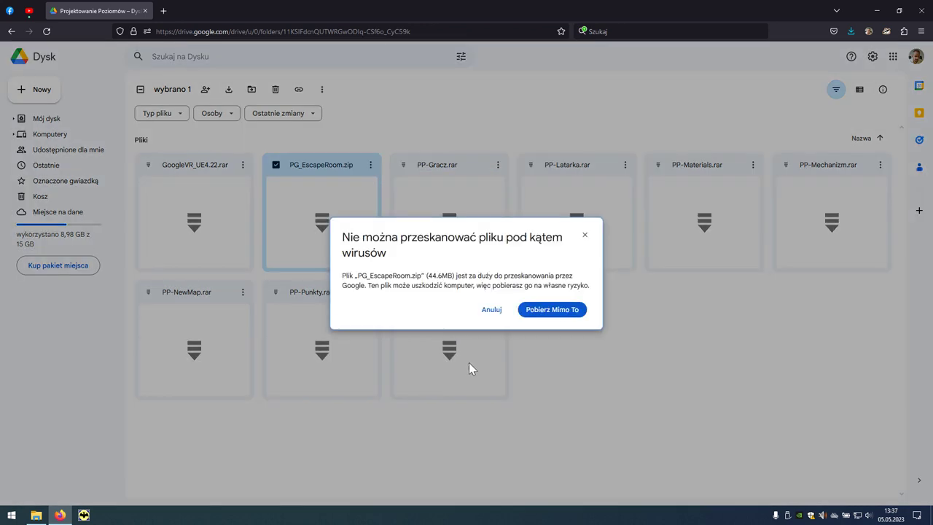
click(553, 315)
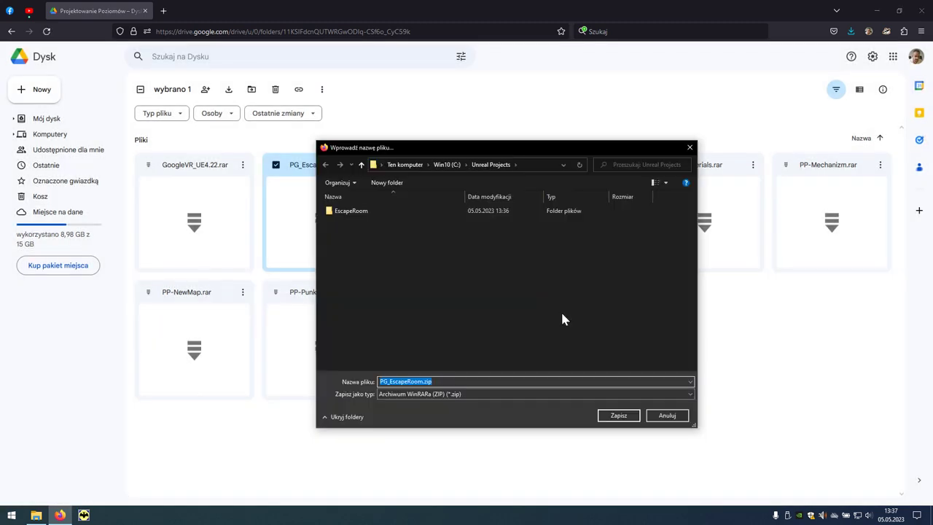
click(630, 422)
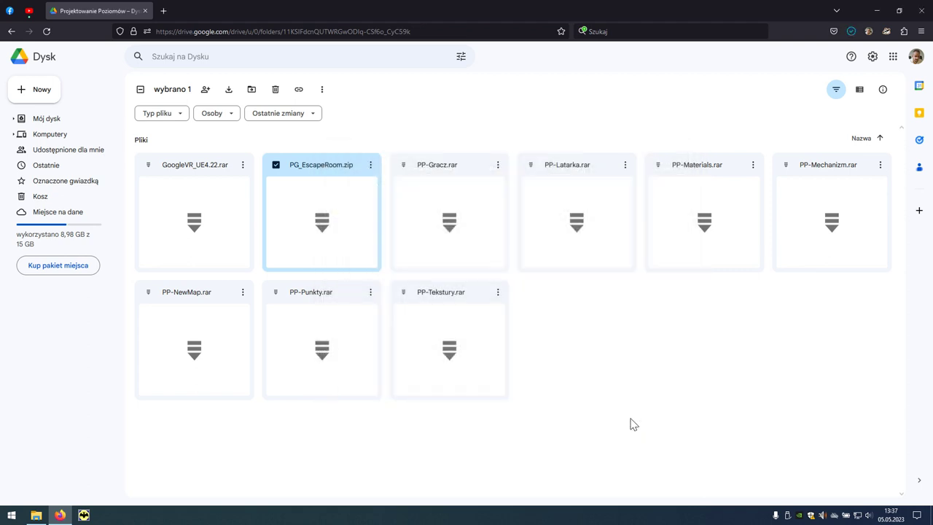
click(36, 515)
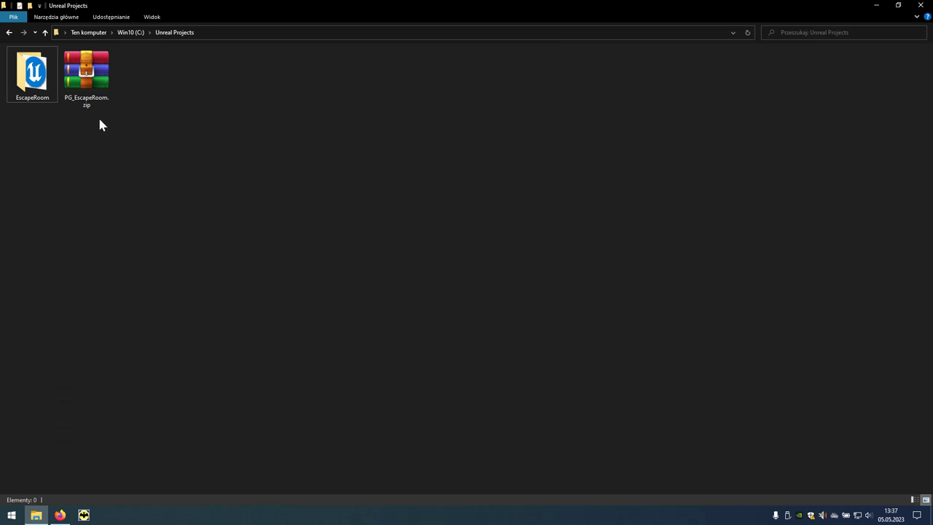
Step: Extract PG_EscapeRoom.zip into the Unreal Projects folder
click(96, 89)
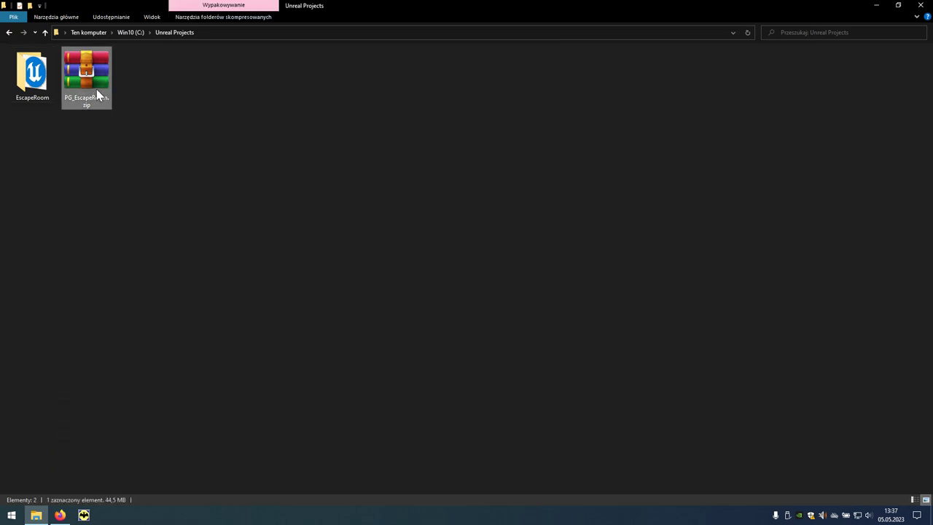
right_click(98, 93)
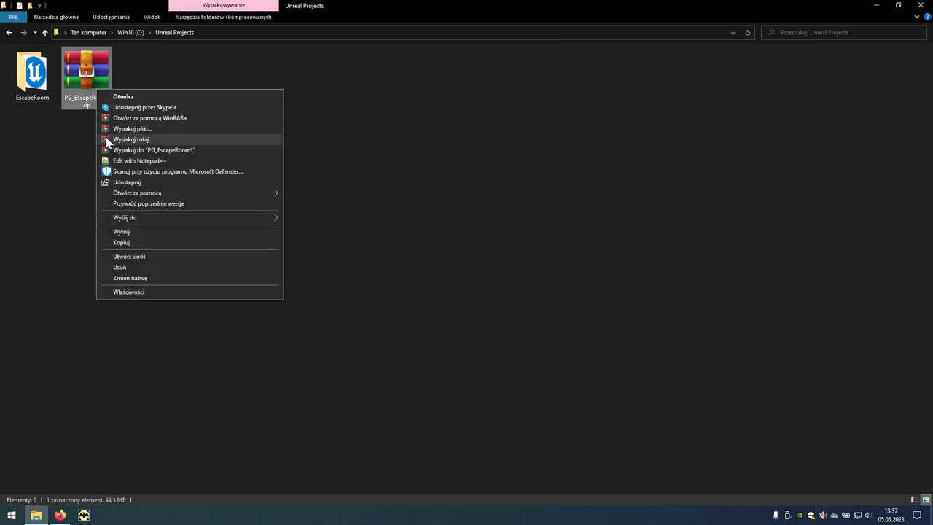
click(155, 140)
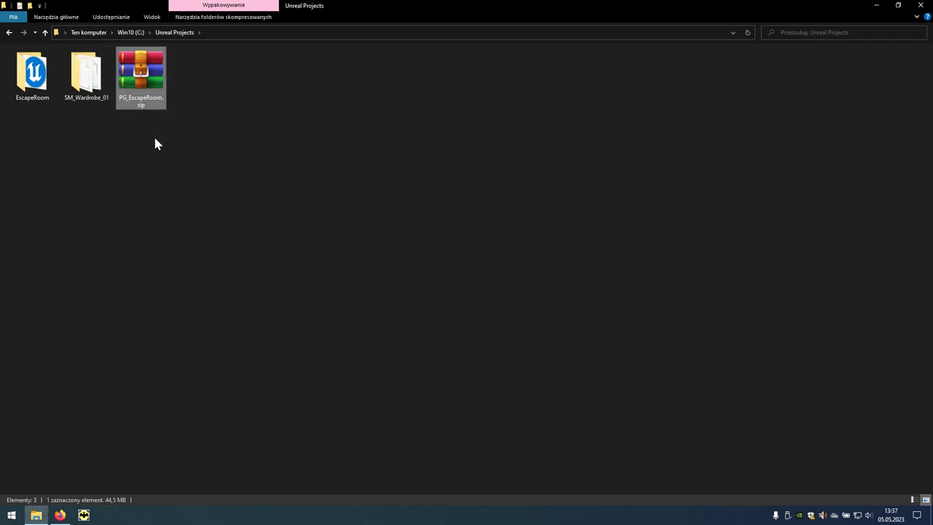
Step: Copy the extracted SM_Wardrobe_01 folder
click(105, 88)
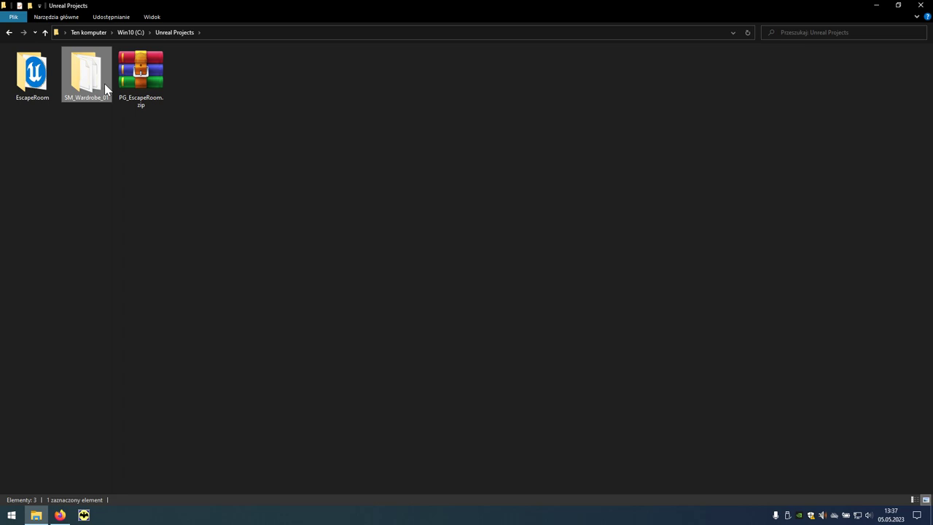
right_click(106, 88)
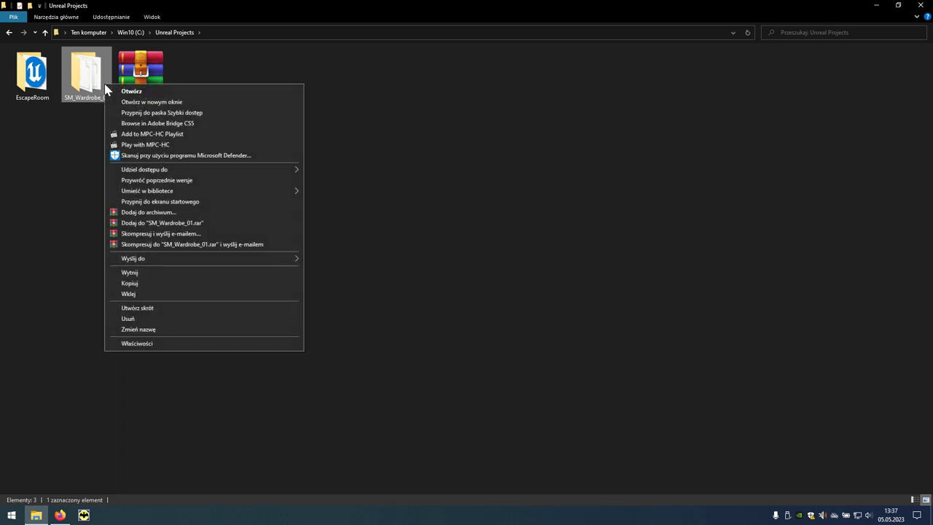
click(144, 284)
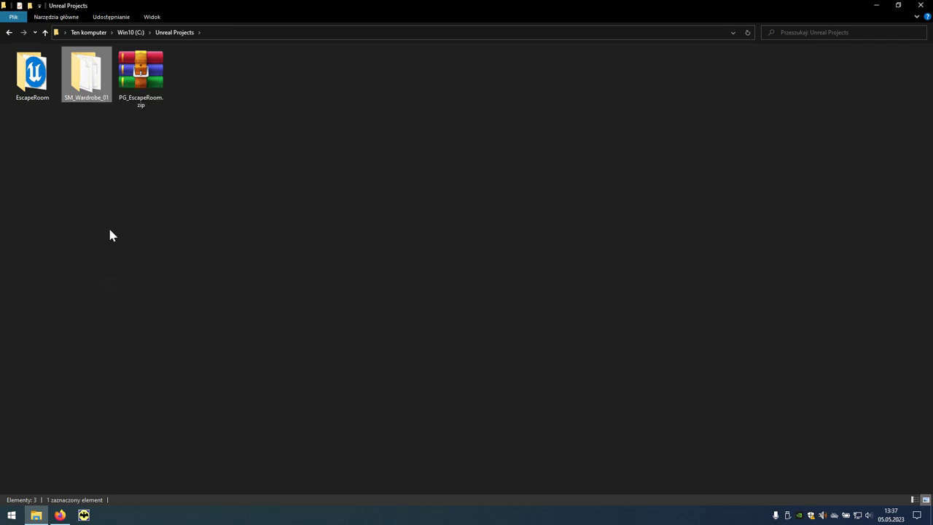
Step: Paste SM_Wardrobe_01 into EscapeRoom\Content and reopen EscapeRoom.uproject
click(41, 89)
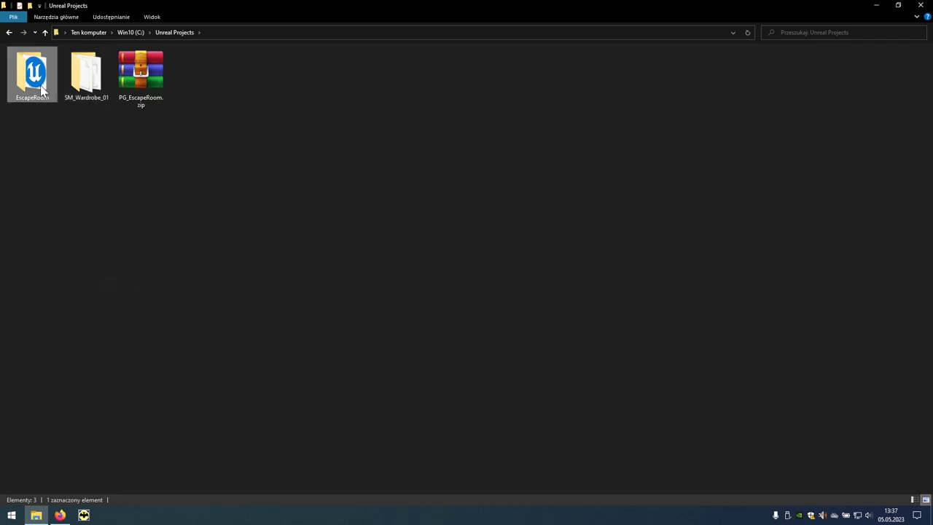
double_click(42, 89)
click(103, 89)
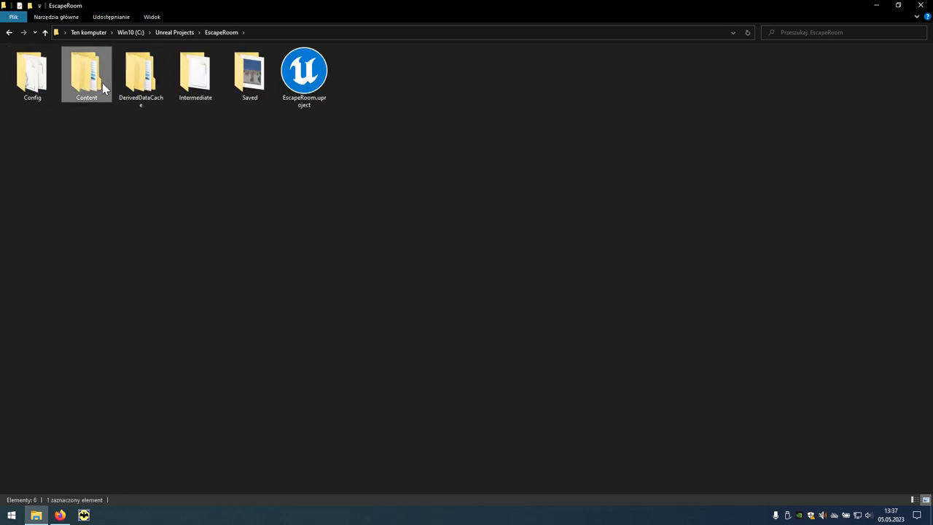
double_click(102, 88)
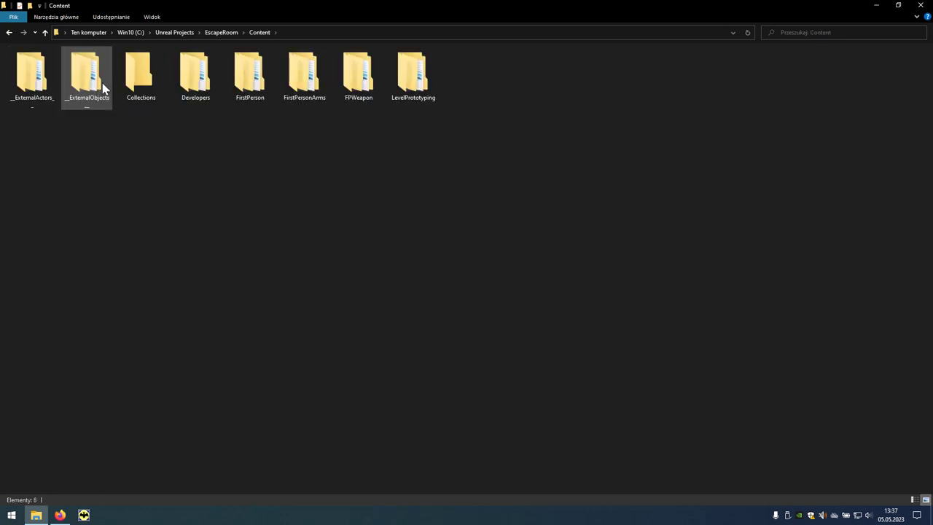
right_click(140, 161)
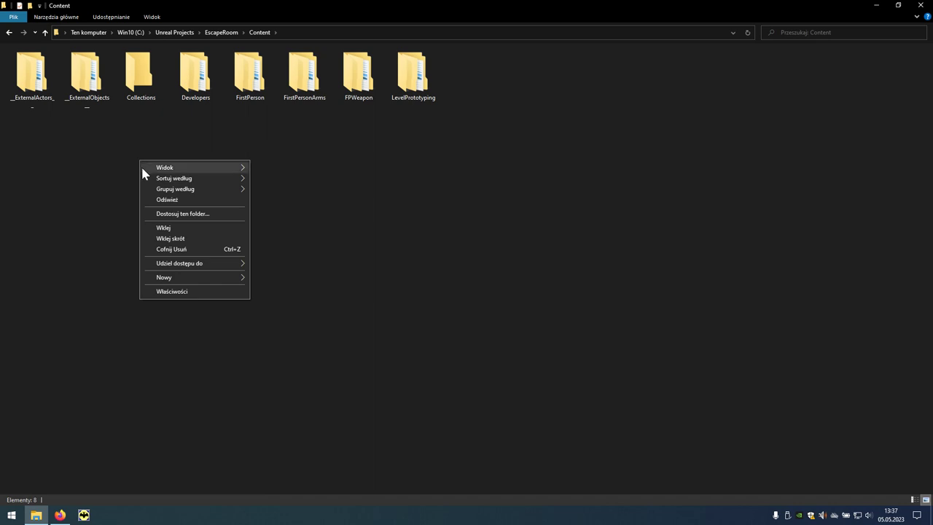
click(184, 229)
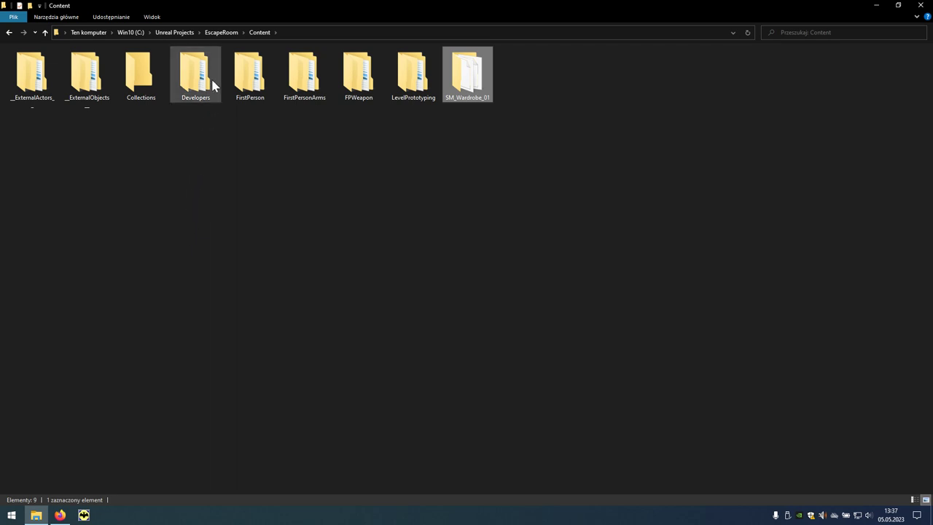
click(230, 33)
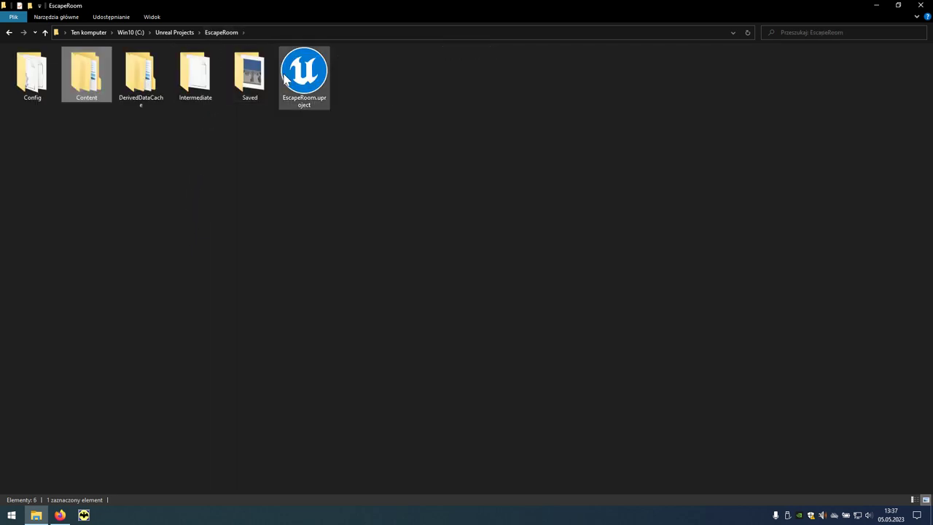
double_click(326, 95)
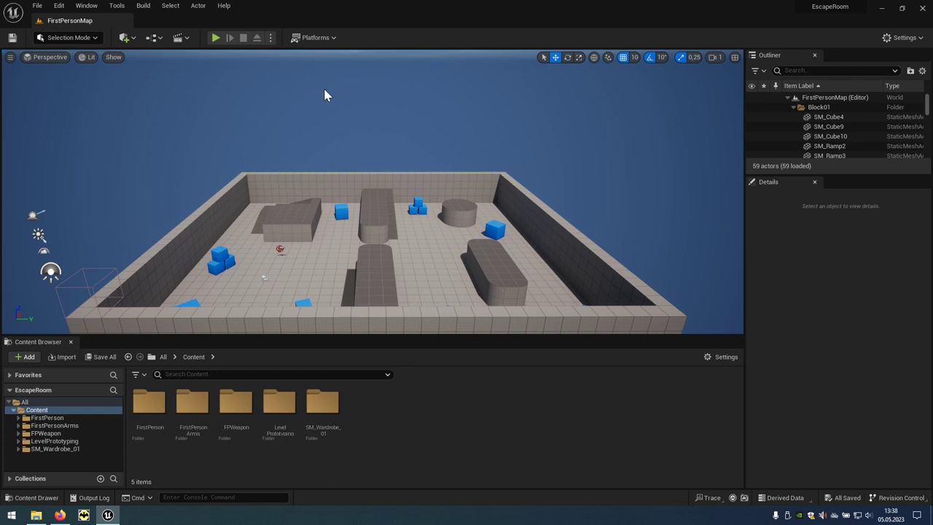
Step: Open the SM_Wardrobe_01 folder in the Content Browser to view its meshes, Materials and Textures
click(325, 397)
double_click(325, 398)
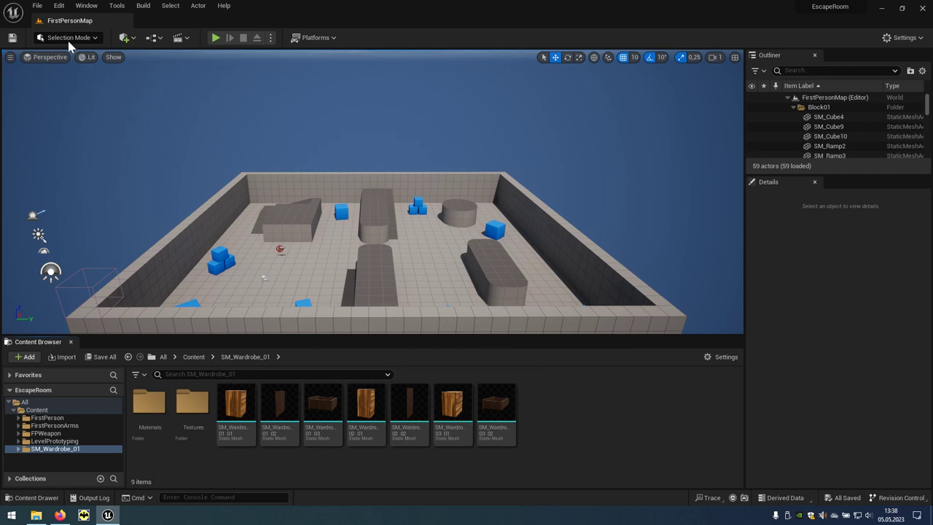
Step: Create a new level from the Basic template via File > New Level
click(43, 8)
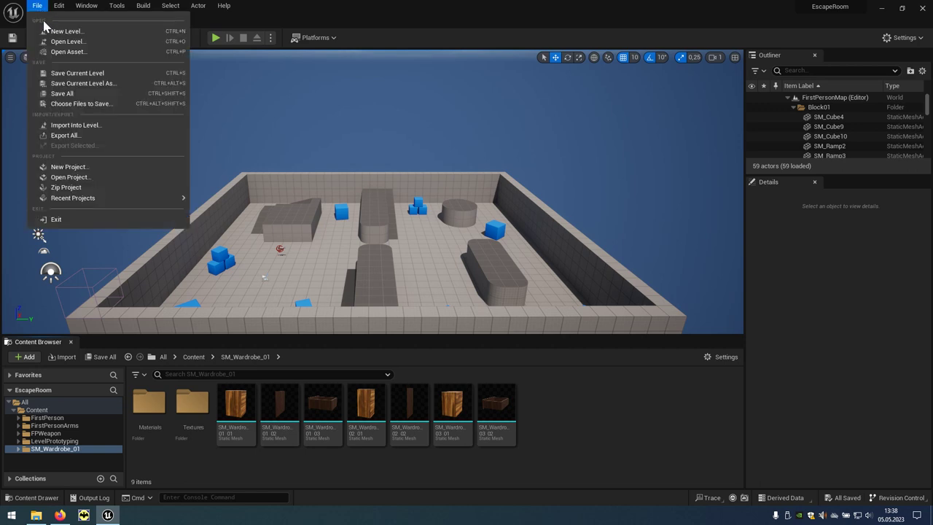
click(94, 31)
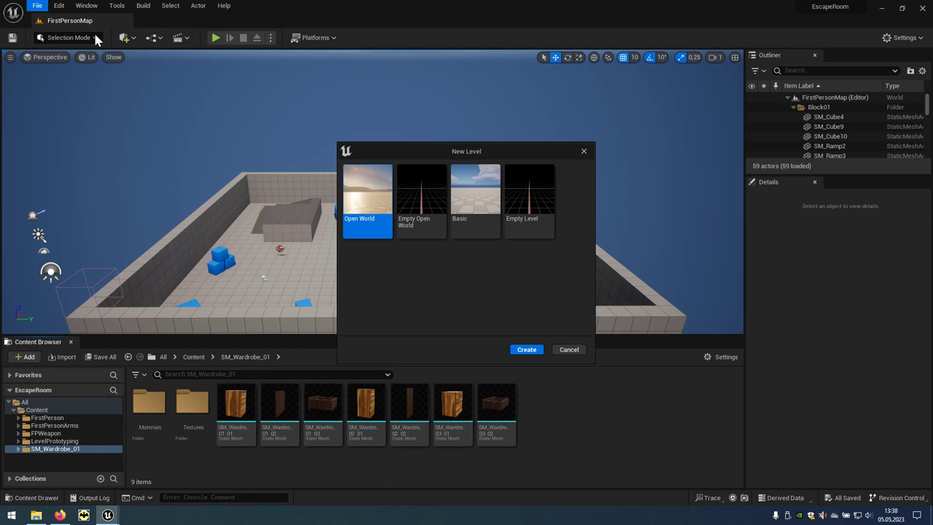
click(469, 228)
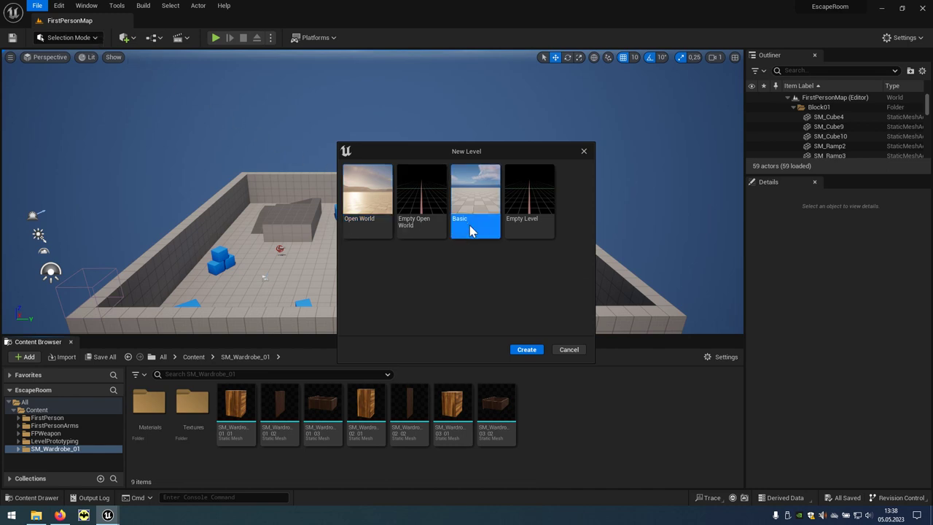
click(536, 350)
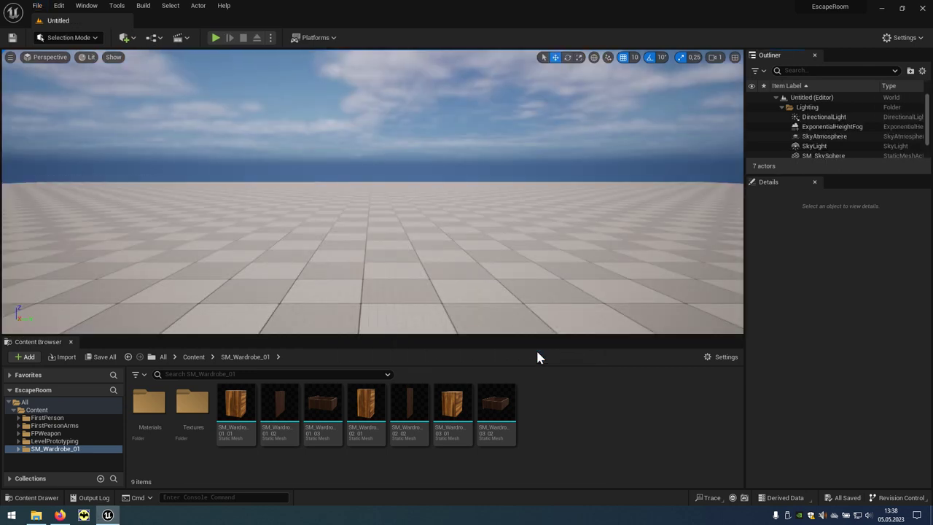
Step: Create a new Maps folder in the content root from the save dialog and enter it
click(12, 38)
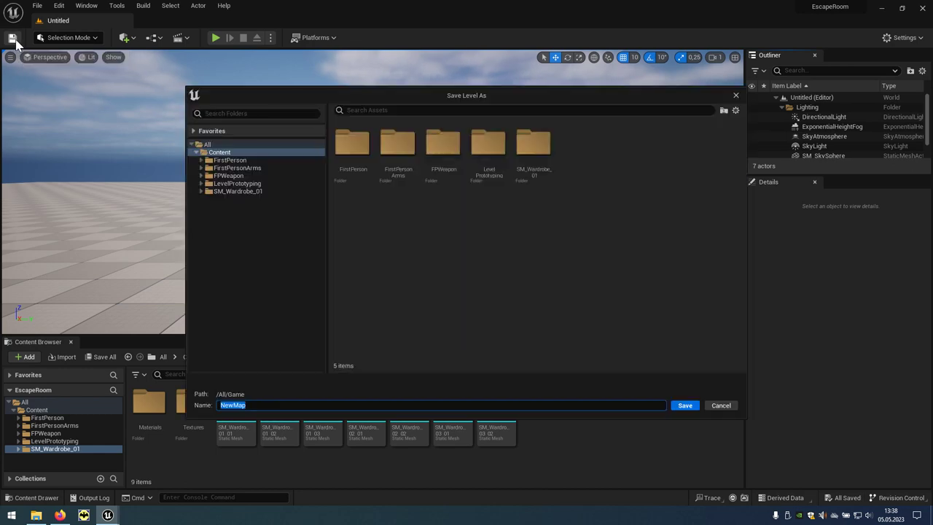
right_click(414, 261)
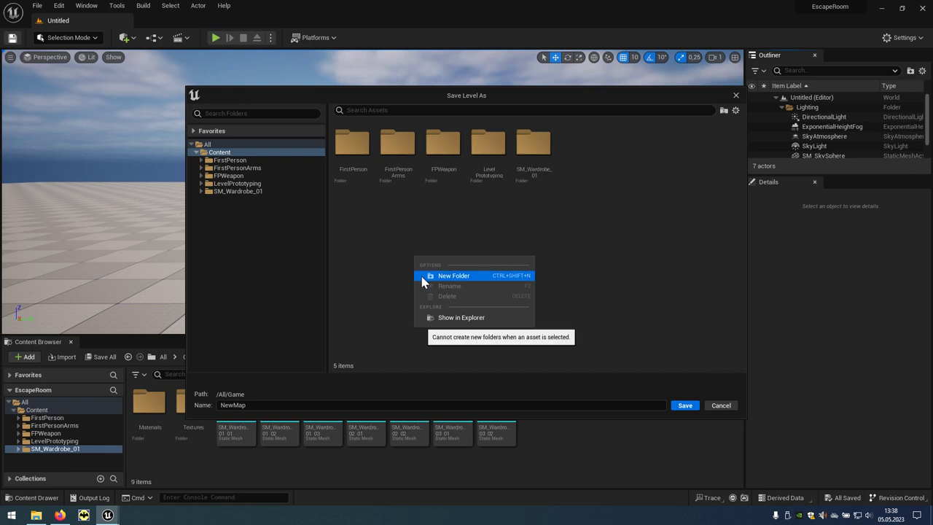
click(478, 276)
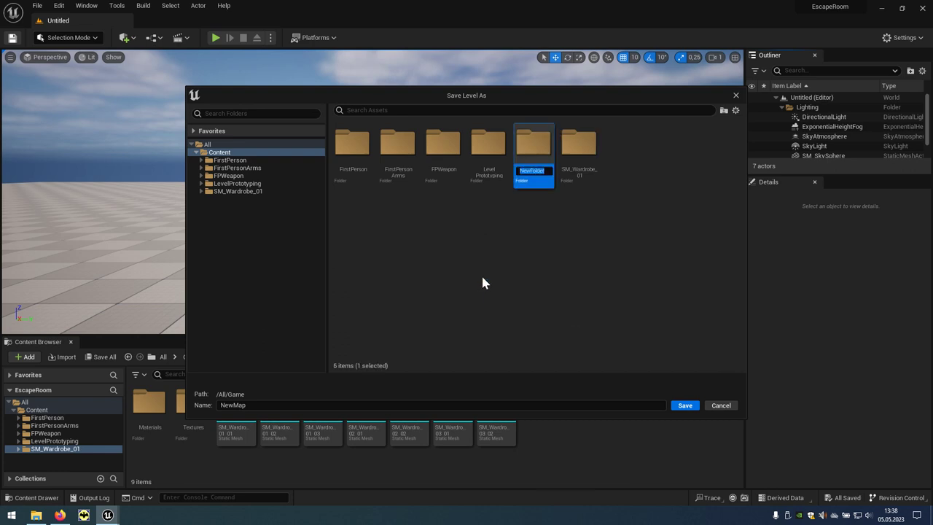
text(Maps)
key(Return)
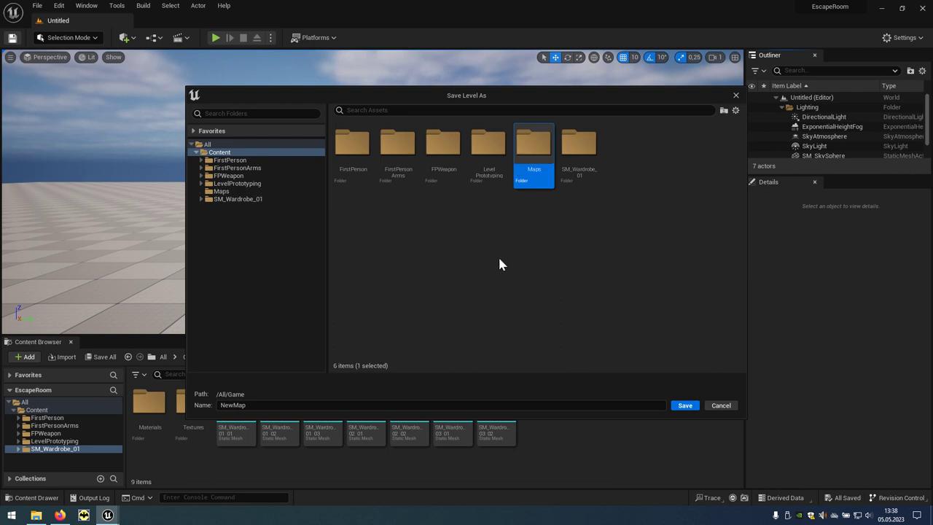
double_click(539, 186)
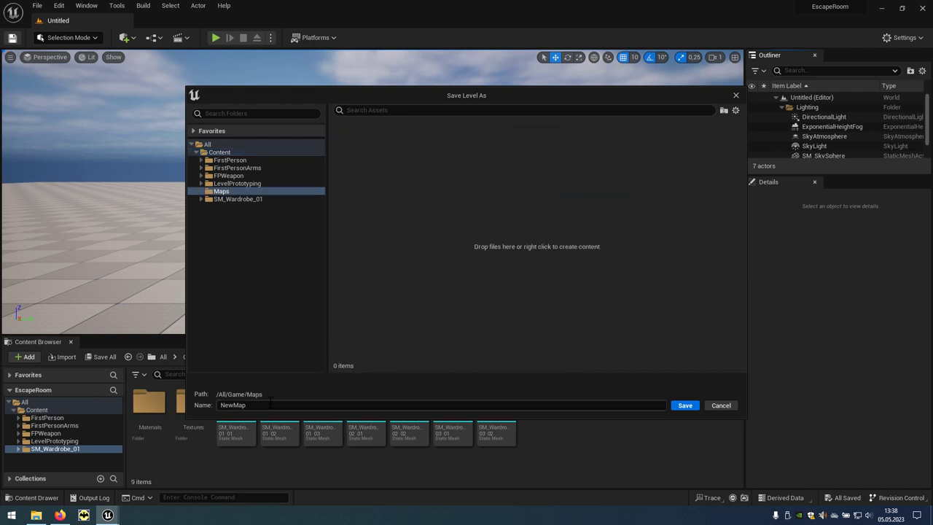
Step: Save the level as Map_Room_01 in the Maps folder
click(219, 406)
text(Map_R)
text(oom_01)
click(682, 408)
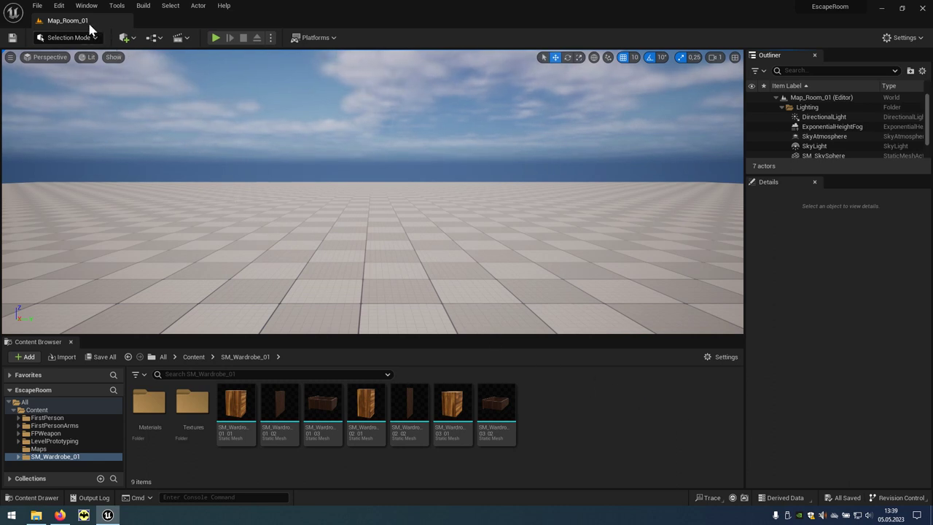
Step: In Project Settings > Maps & Modes, set Editor Startup Map and Game Default Map to Map_Room_01
click(57, 7)
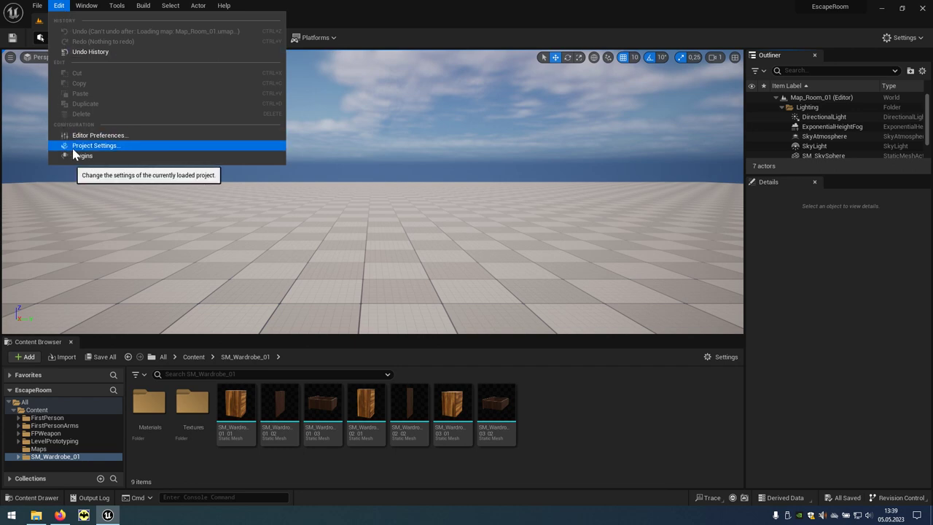
click(124, 148)
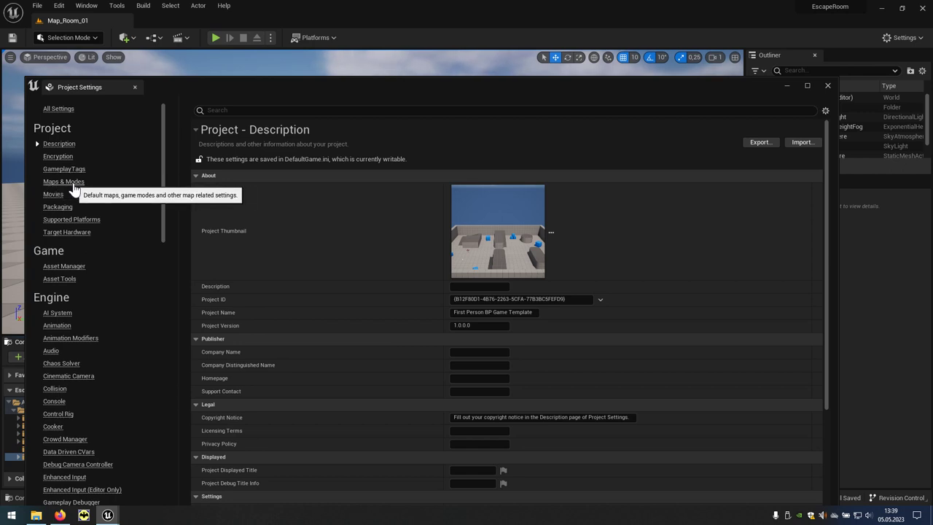
click(77, 183)
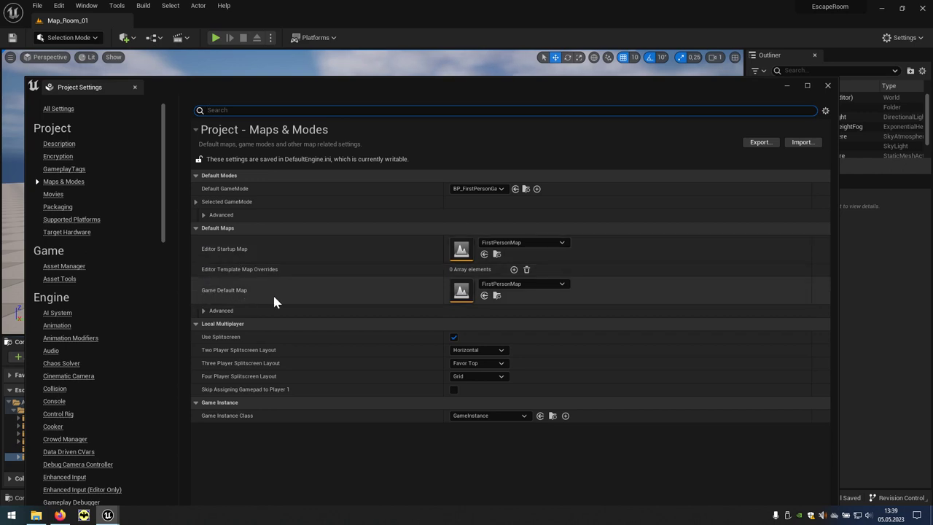
click(530, 243)
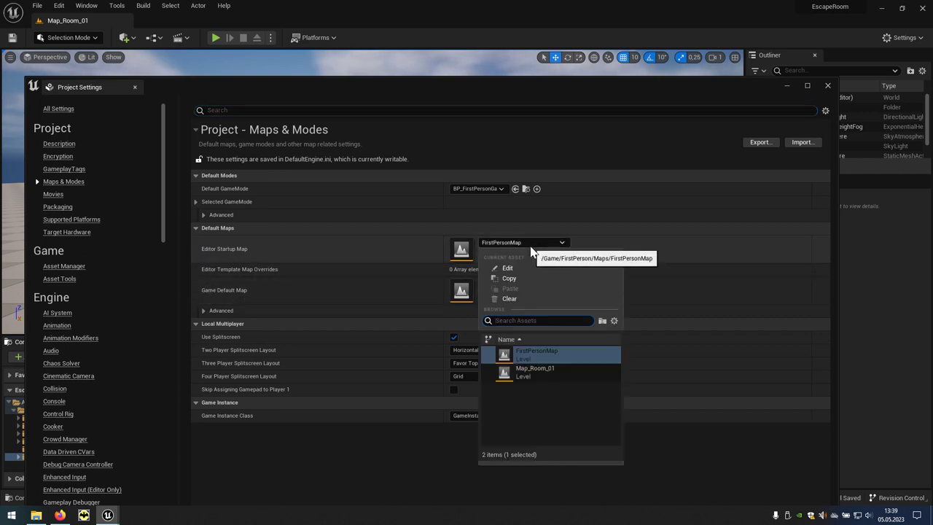
click(544, 369)
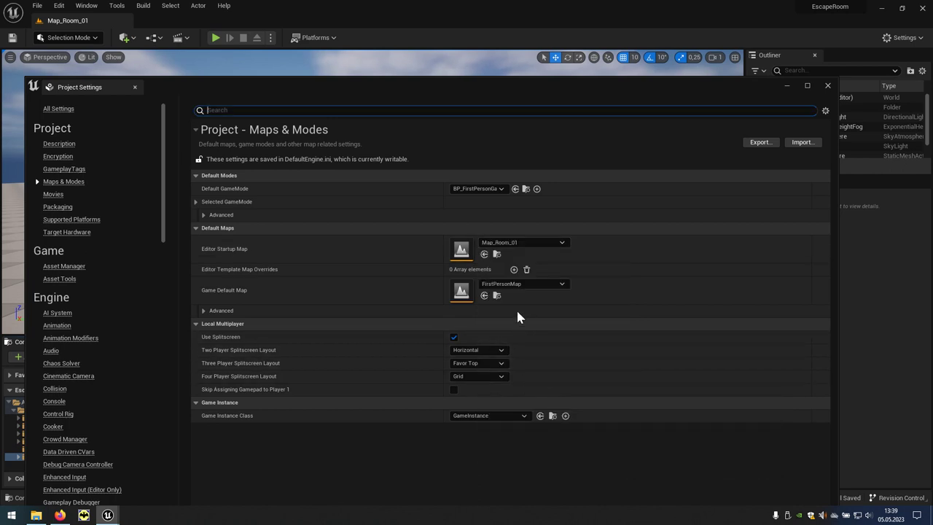
click(527, 289)
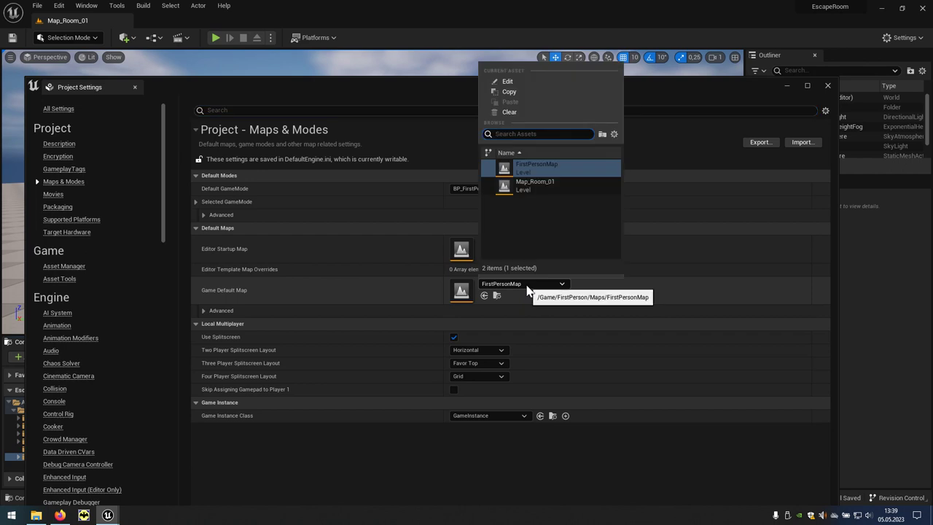
click(514, 188)
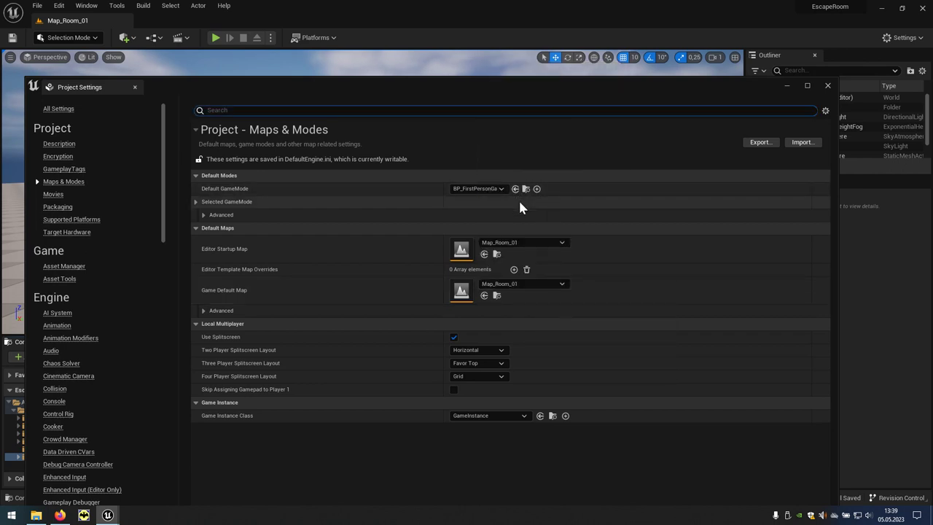
Step: Drag meshes SM_Wardrobe_01_01 through 01_03 together into the level
click(828, 86)
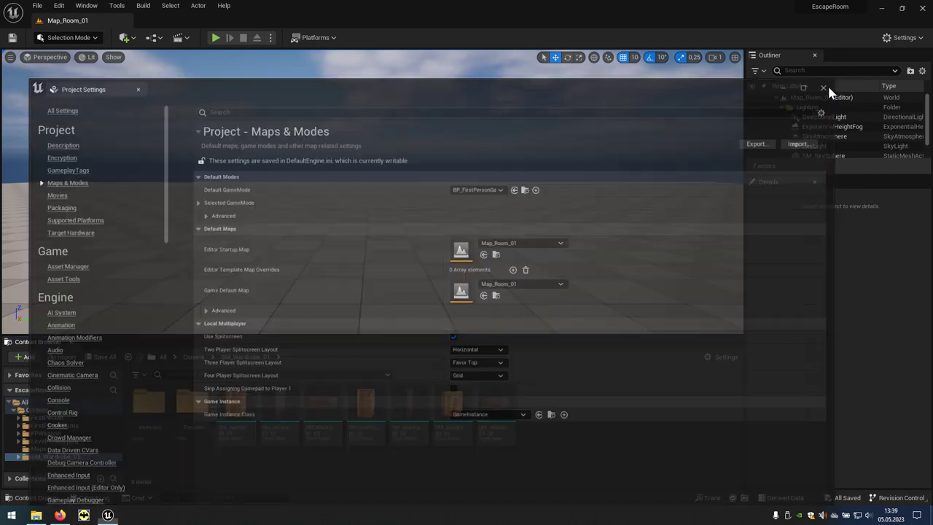
click(239, 432)
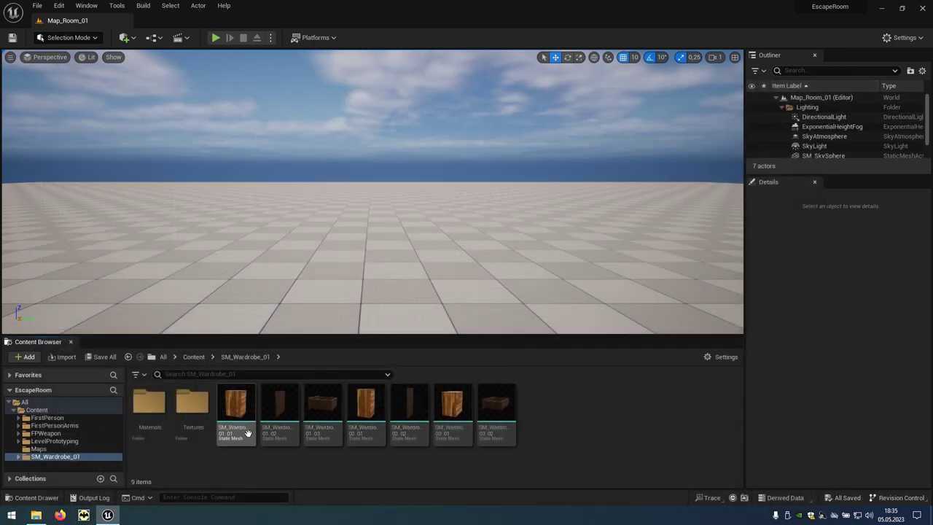
ctrl+click(280, 431)
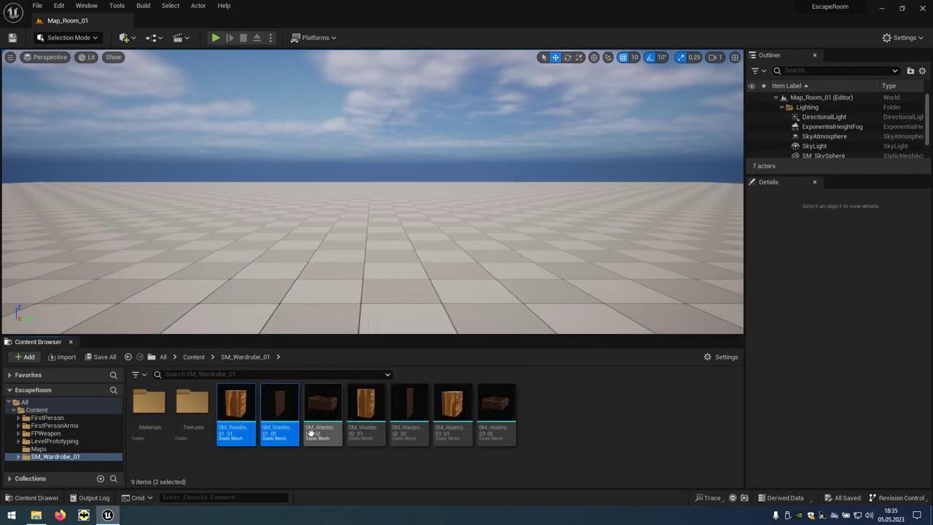
ctrl+click(323, 416)
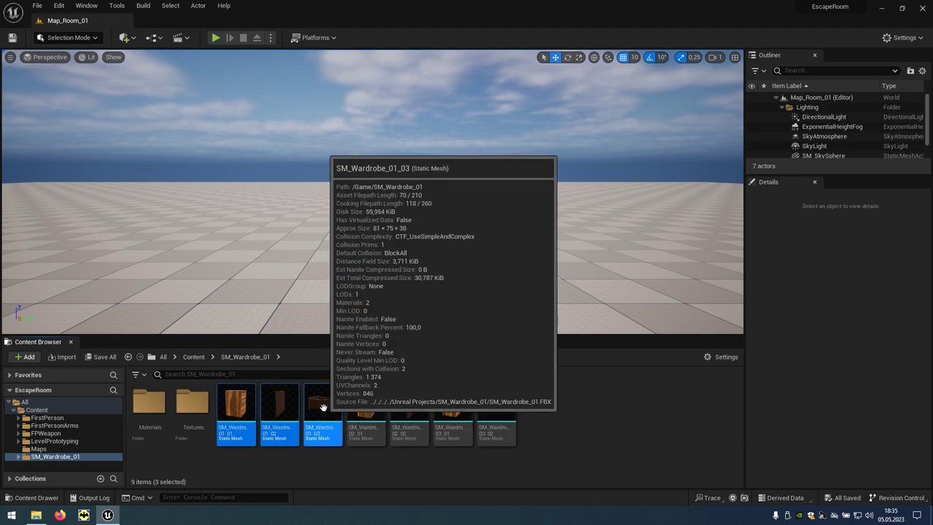
drag(323, 415, 376, 288)
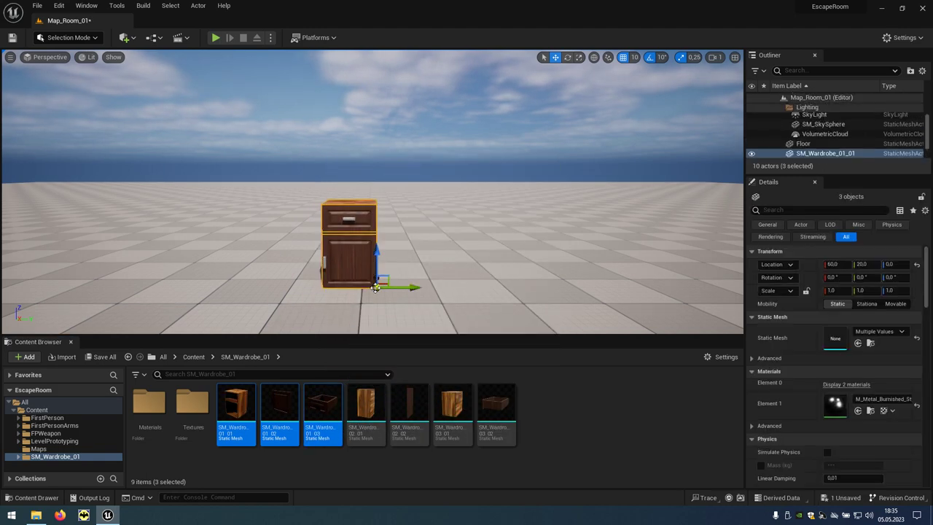
Step: Set the placed meshes' Location X and Y to 0, centring the cabinet at the origin
click(839, 267)
key(Tab)
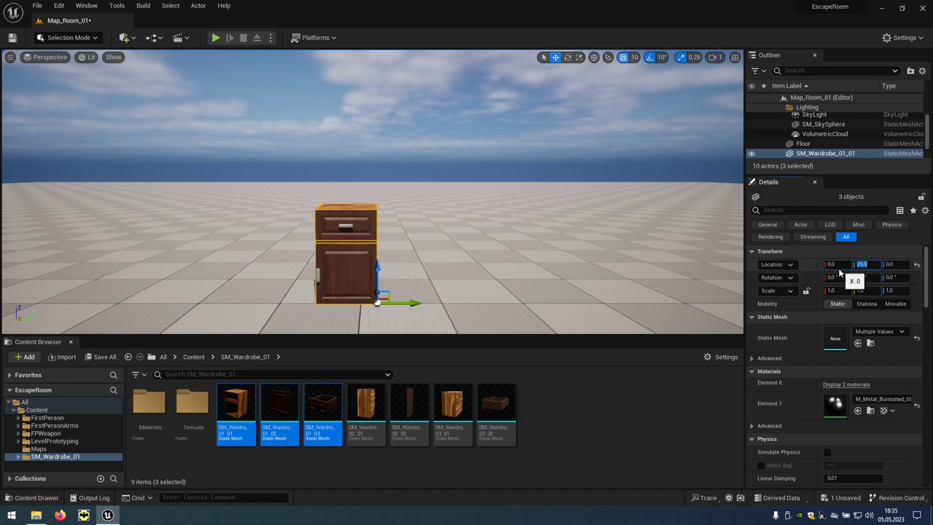
key(Return)
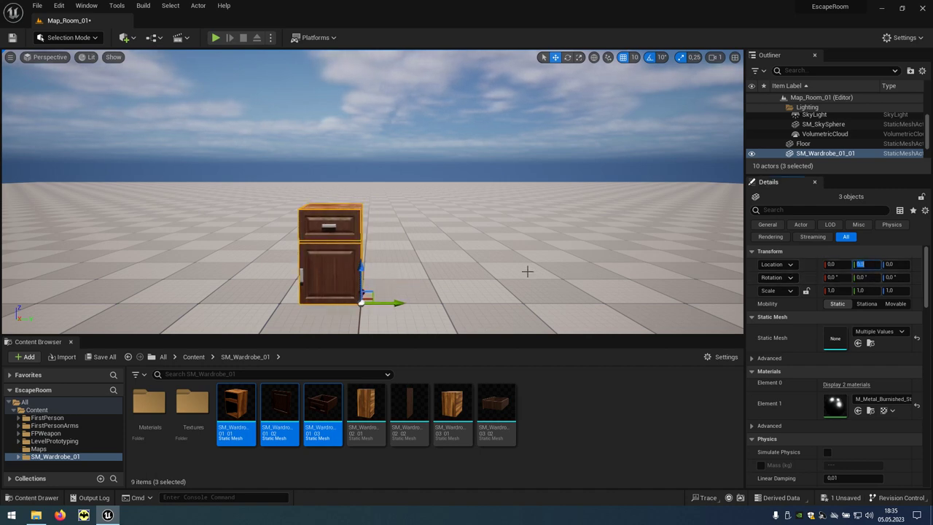
mouse_move(527, 271)
alt+mouse_down()
mouse_move(583, 241)
mouse_move(528, 271)
alt+mouse_up()
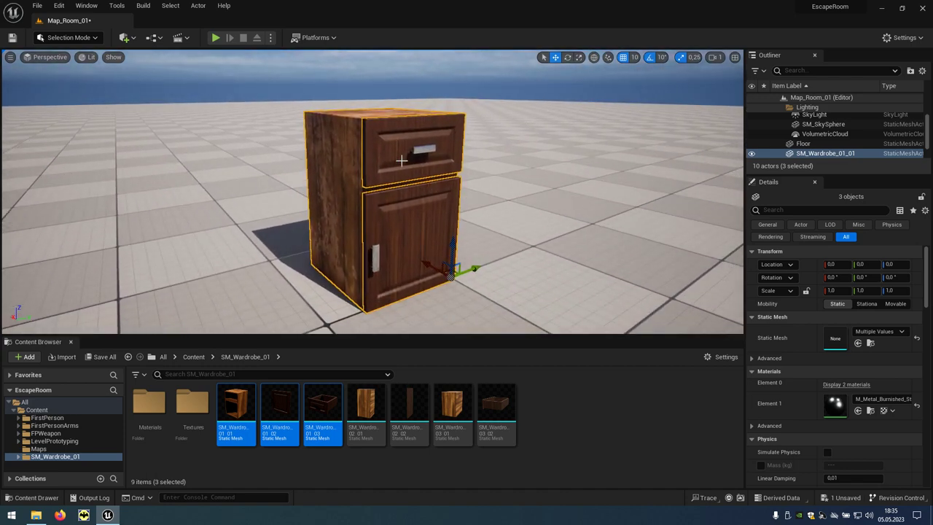
Step: Pull the top drawer out of the cabinet, then slide it back in at X 0
click(402, 160)
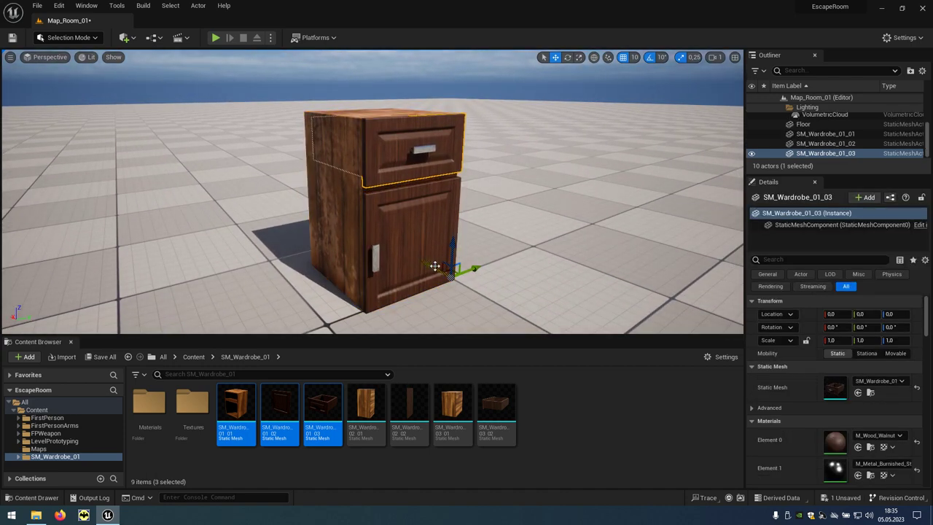
drag(435, 261, 495, 324)
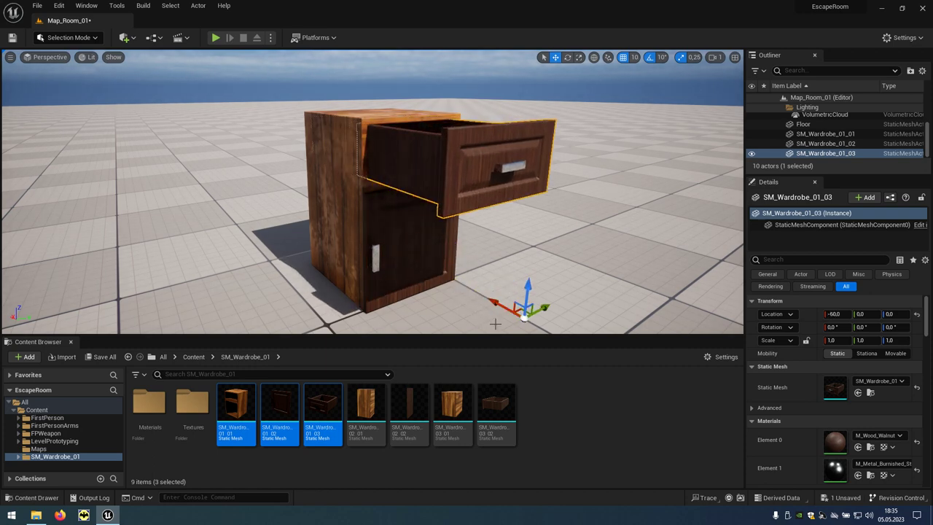
click(842, 315)
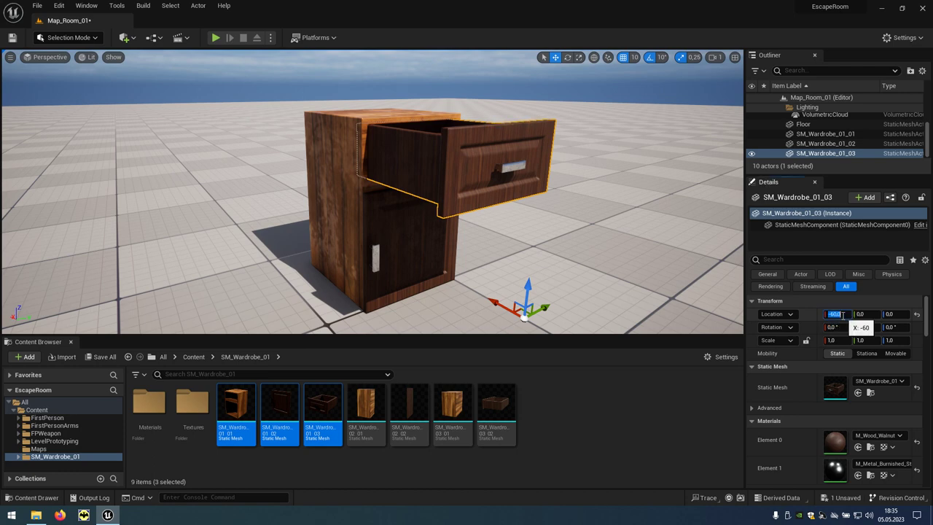
text(0)
key(Return)
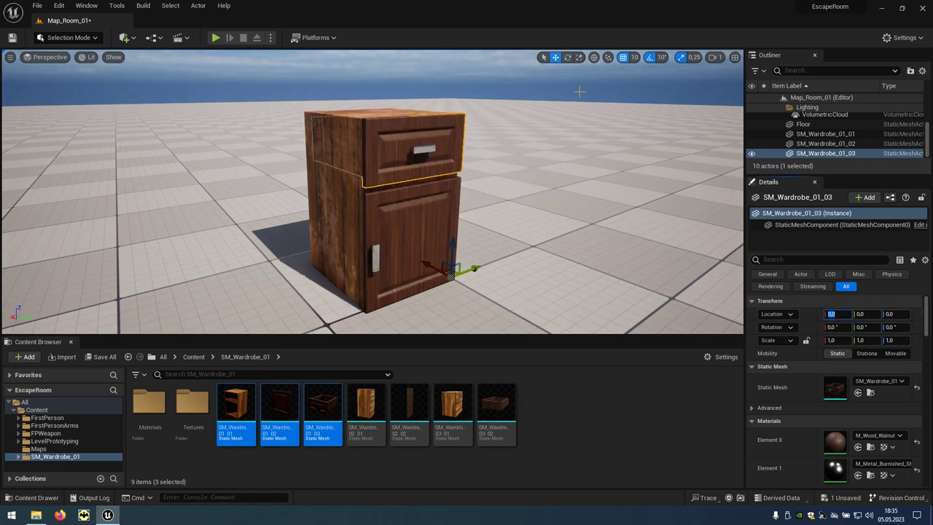
Step: Swing door SM_Wardrobe_01_02 open to about -110°, close it at yaw 0, then delete all three pieces
click(569, 58)
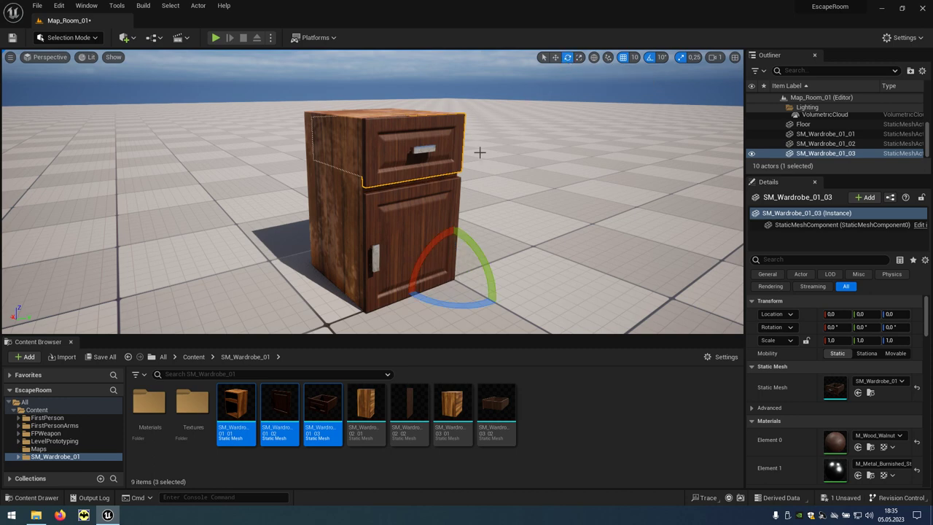
click(439, 203)
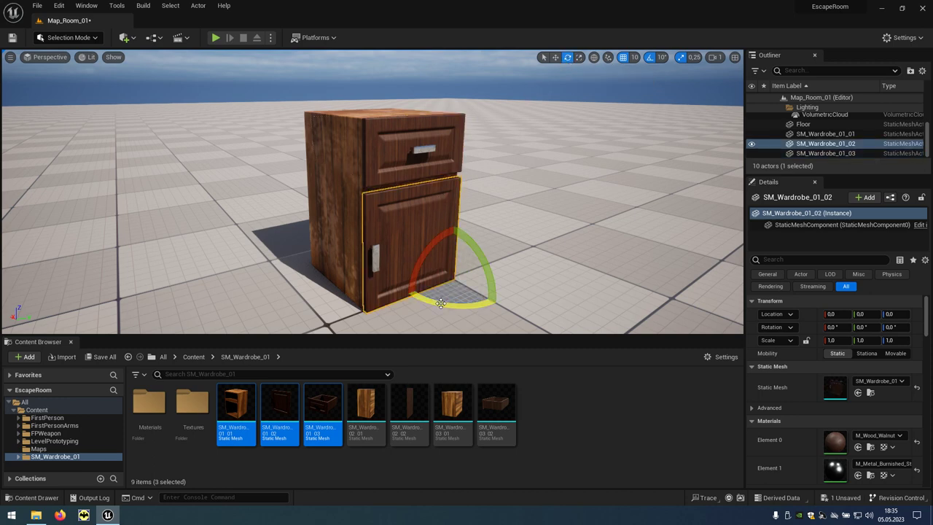
drag(440, 301, 408, 299)
mouse_move(408, 259)
mouse_down()
mouse_move(413, 310)
mouse_move(444, 305)
mouse_up()
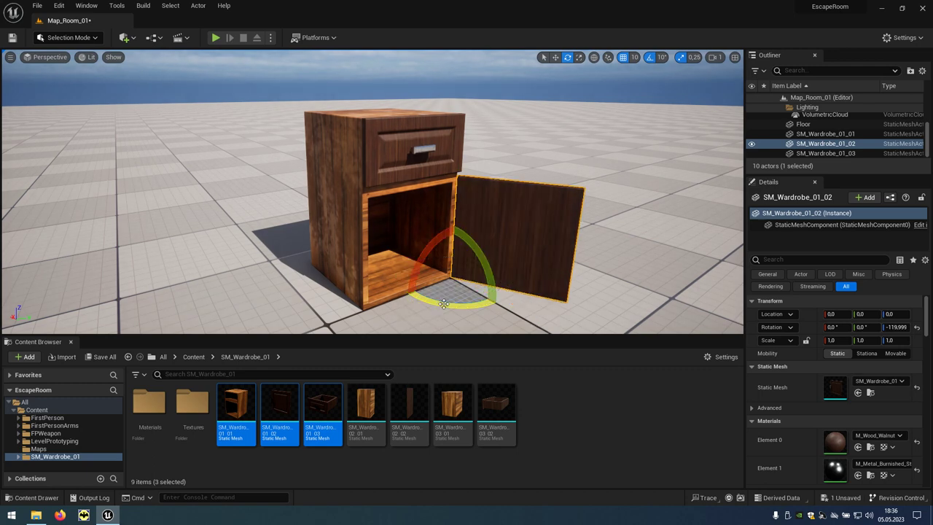
click(896, 327)
text(0)
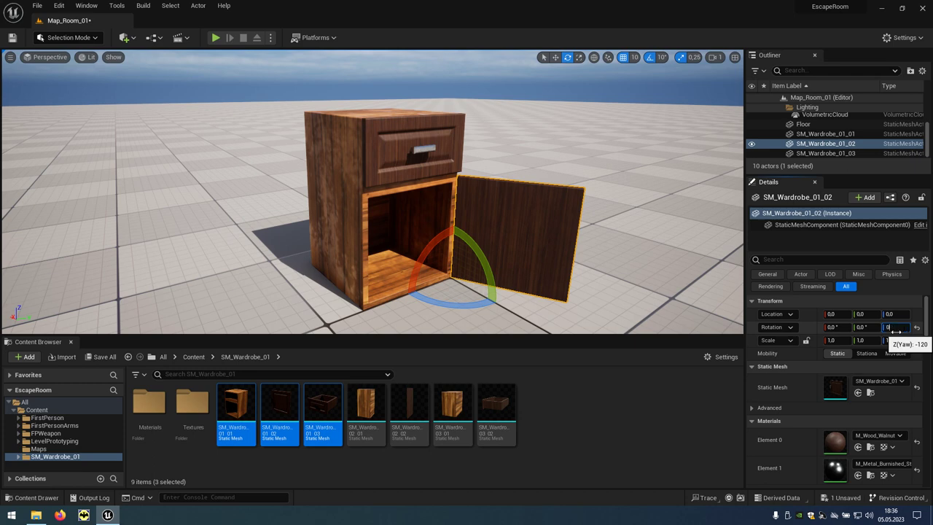
key(Return)
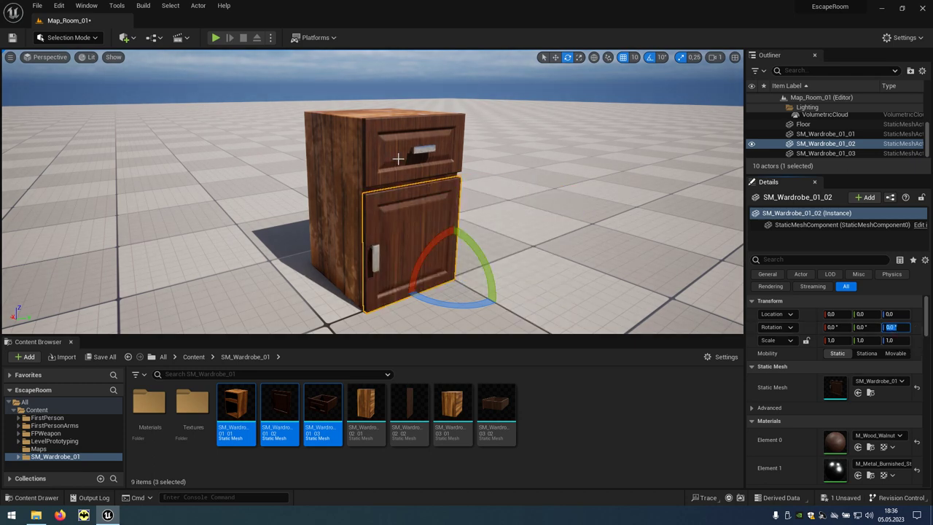
click(398, 159)
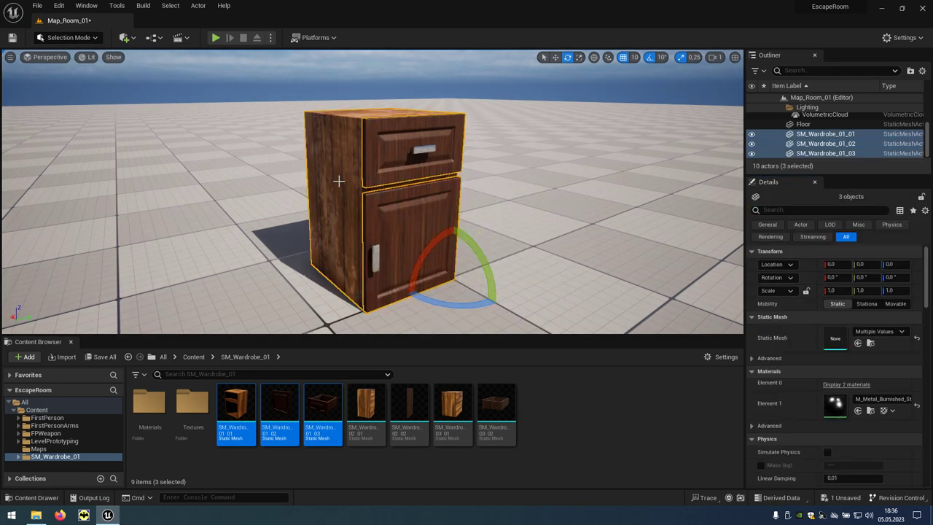
key(Delete)
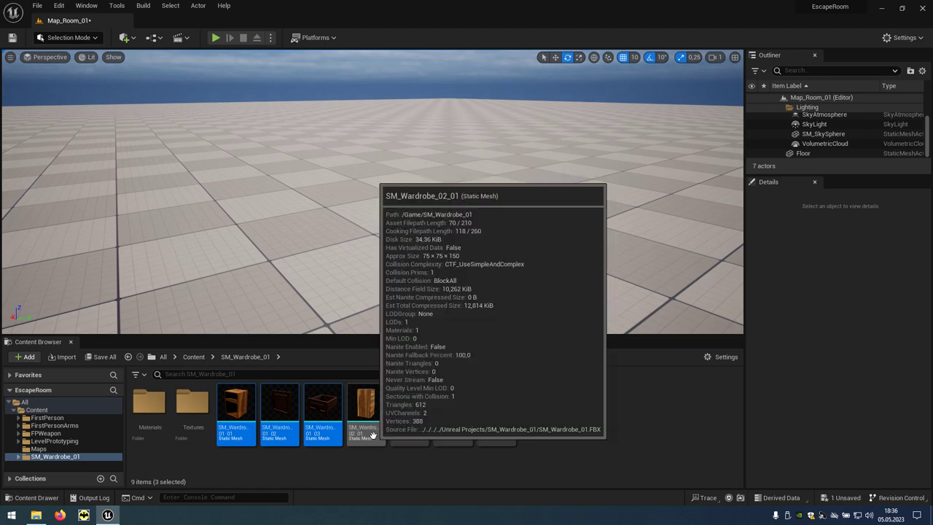
Step: Place SM_Wardrobe_02_01 and 02_02 in the level at the origin, Location X and Y 0
click(373, 435)
ctrl+click(410, 416)
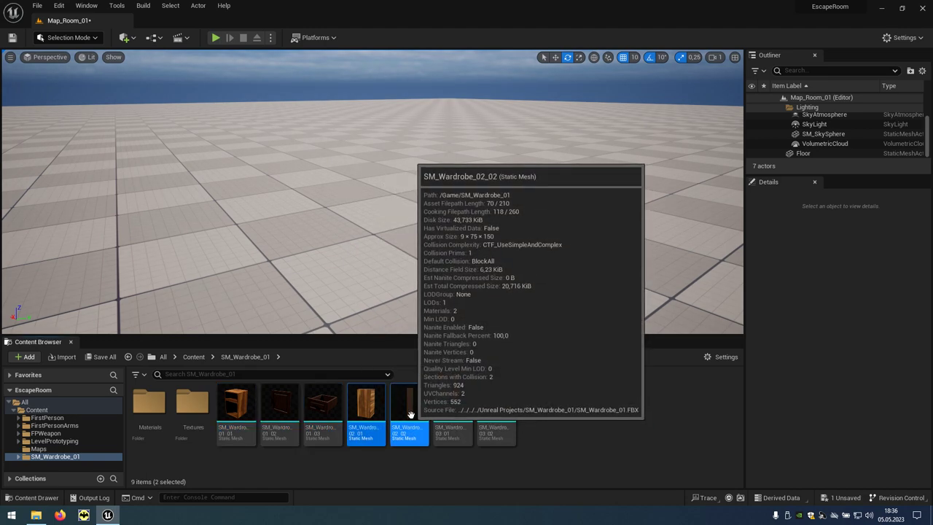
drag(410, 416, 408, 272)
text(0)
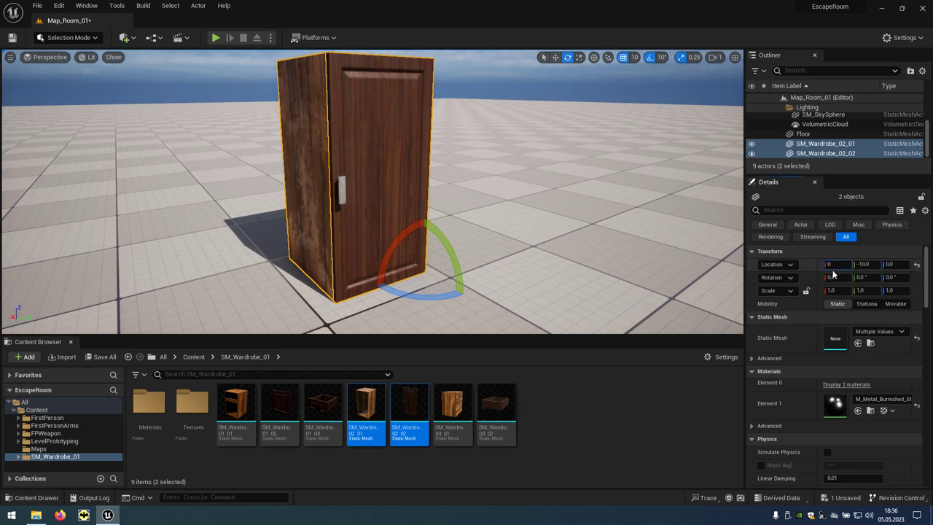
key(Tab)
text(0)
key(Return)
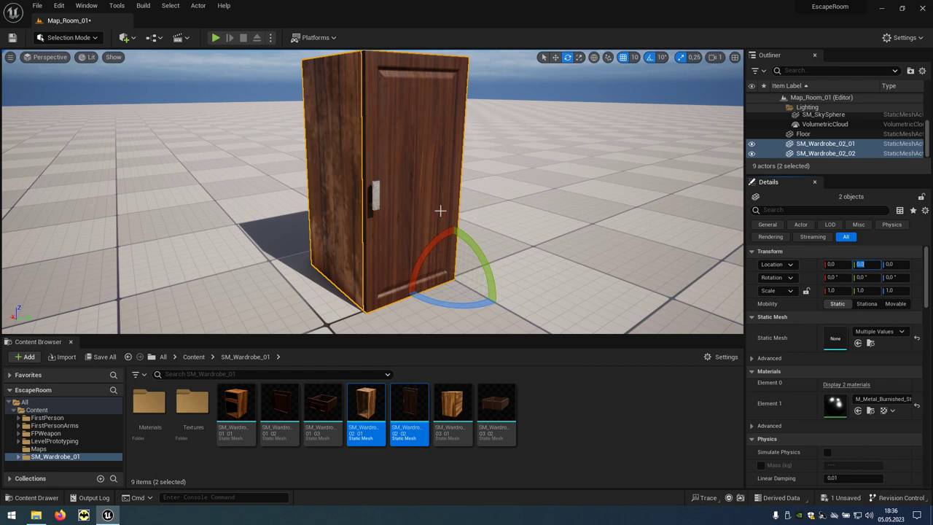
Step: Swing the wardrobe door open about -100°, reset its yaw to 0, then delete both pieces
click(417, 204)
mouse_move(437, 304)
mouse_down()
mouse_move(408, 297)
mouse_move(438, 304)
mouse_up()
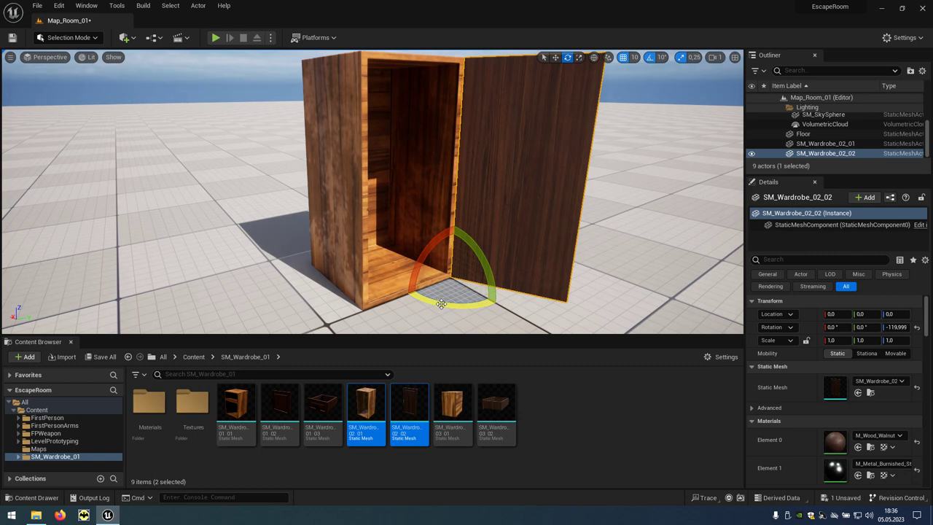
click(895, 327)
text(0)
key(Return)
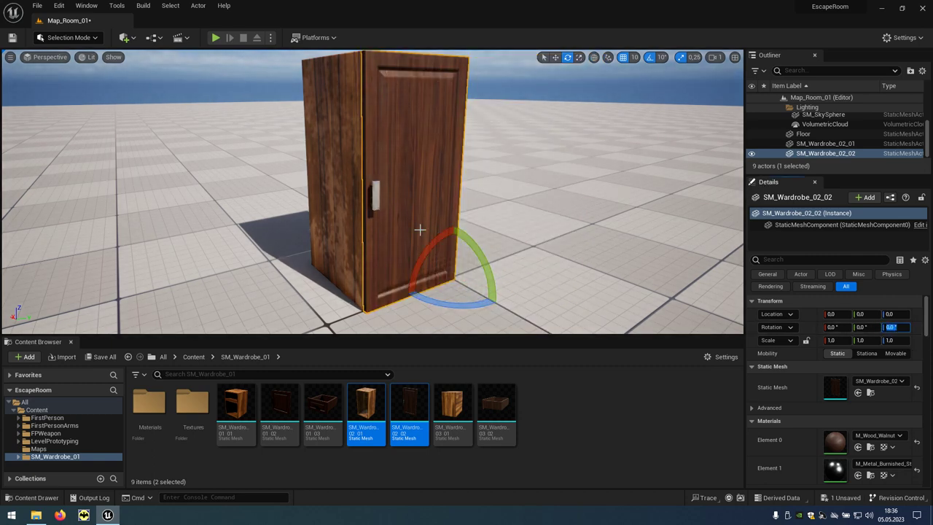
ctrl+click(355, 222)
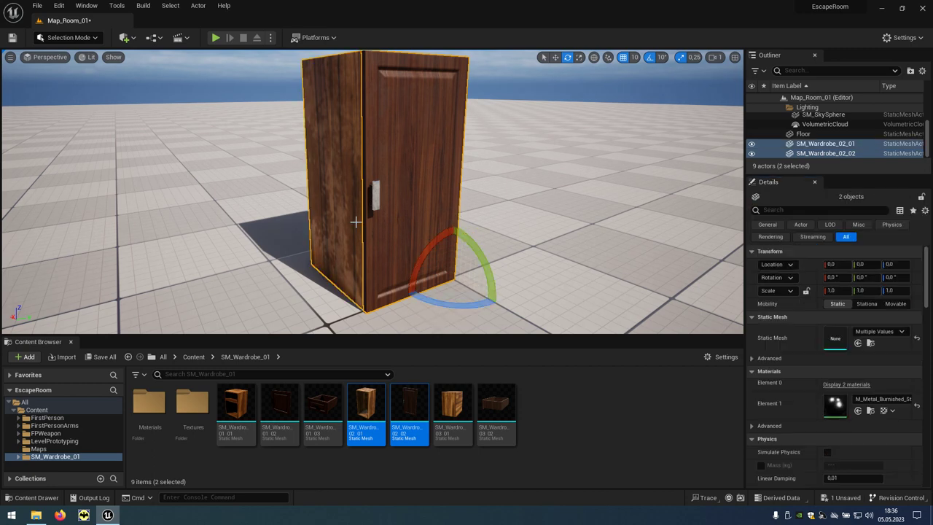
key(Delete)
click(452, 402)
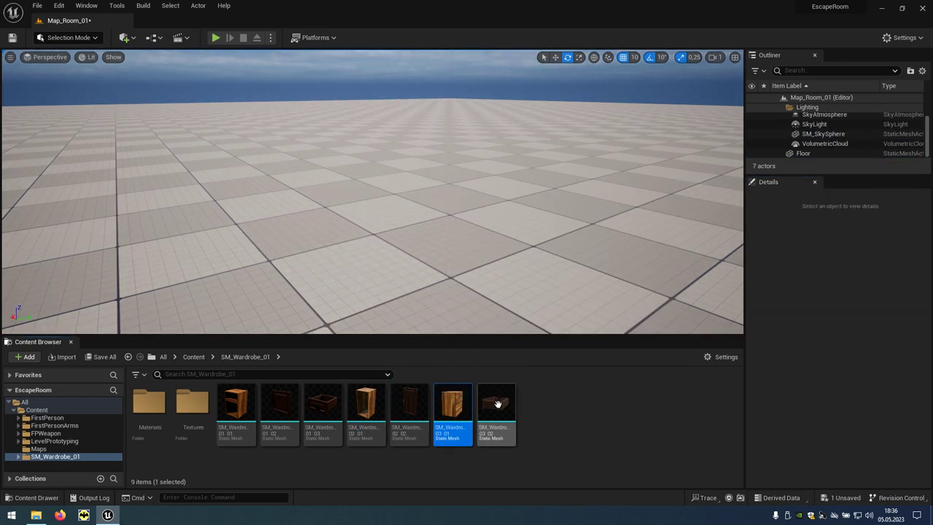
Step: Place SM_Wardrobe_03_01 and 03_02 in the level and slide the bottom drawer out to X -60
ctrl+click(497, 404)
drag(497, 404, 452, 275)
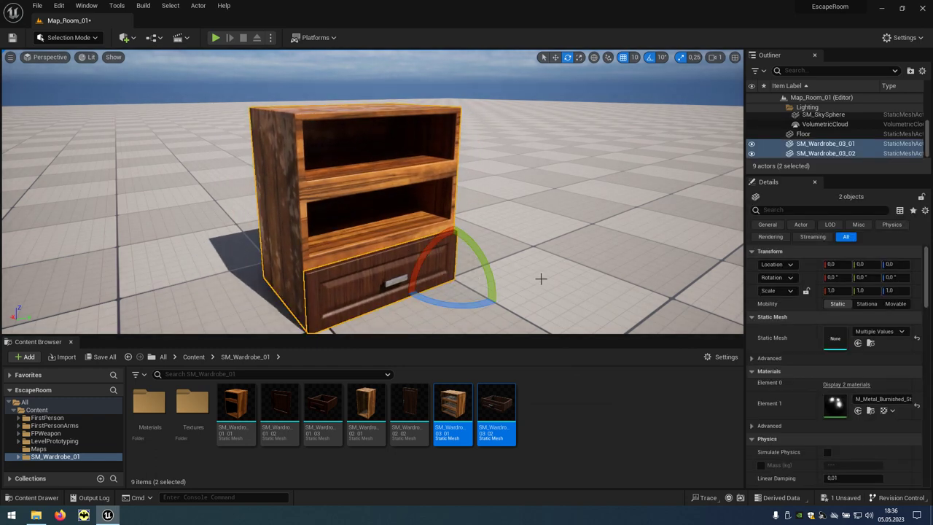
click(556, 57)
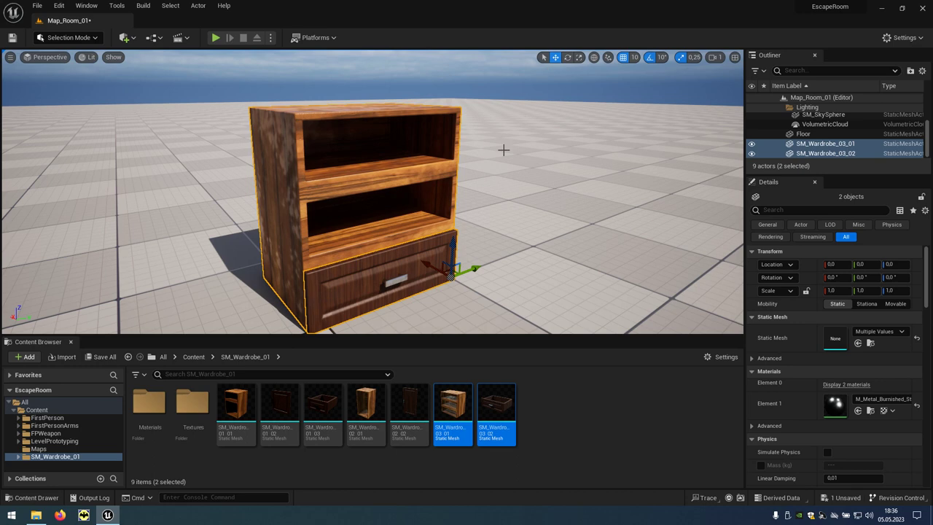
click(431, 267)
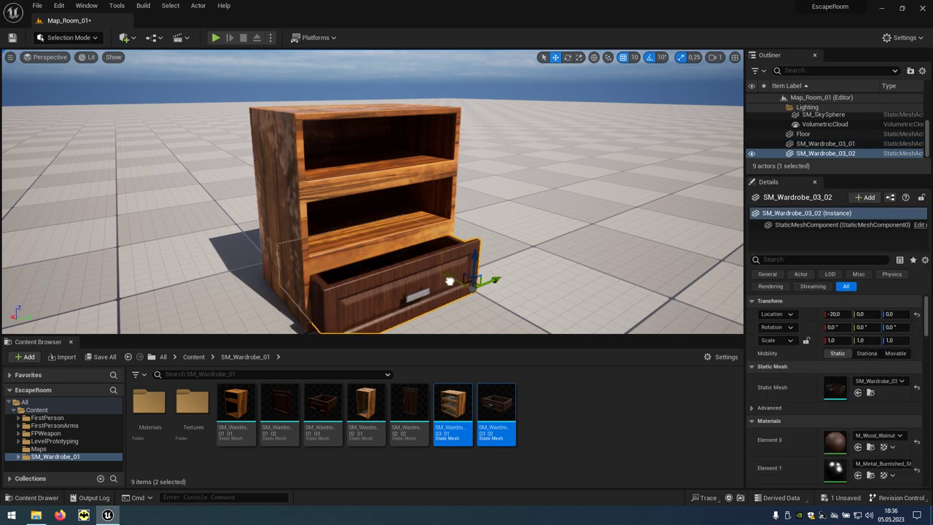
drag(431, 267, 510, 299)
scroll(511, 298, up, 3)
right_drag(484, 300, 484, 299)
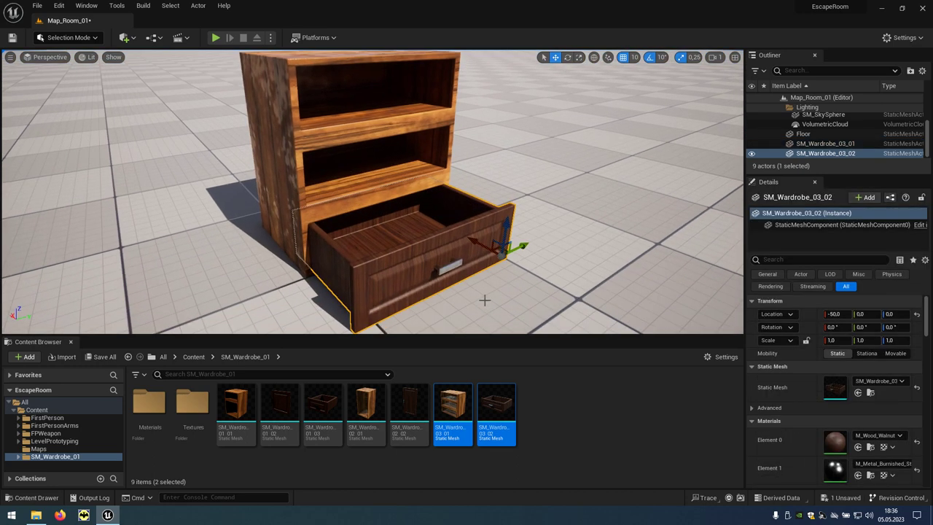
drag(484, 246, 491, 250)
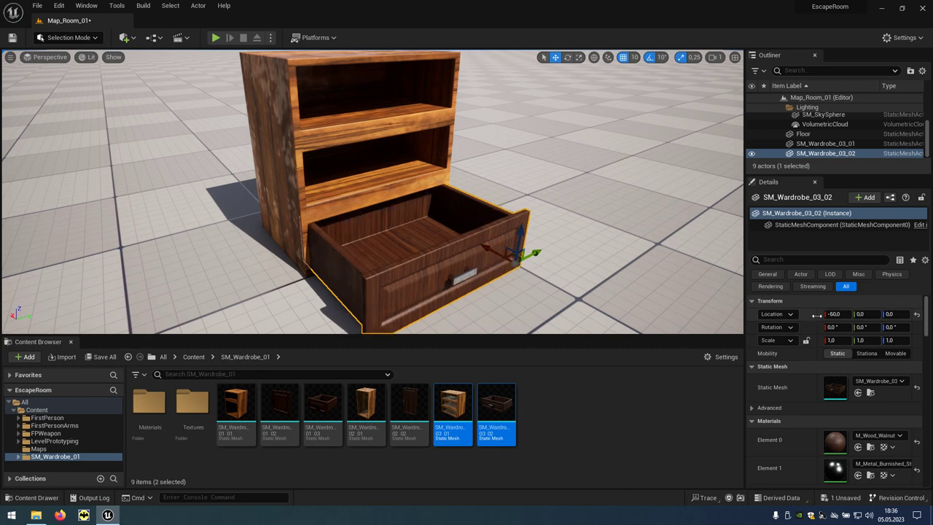
Step: Return the drawer to X 0, test it at Z 41.25 then 82.5, and add the shelf body to the selection
click(838, 313)
text(0)
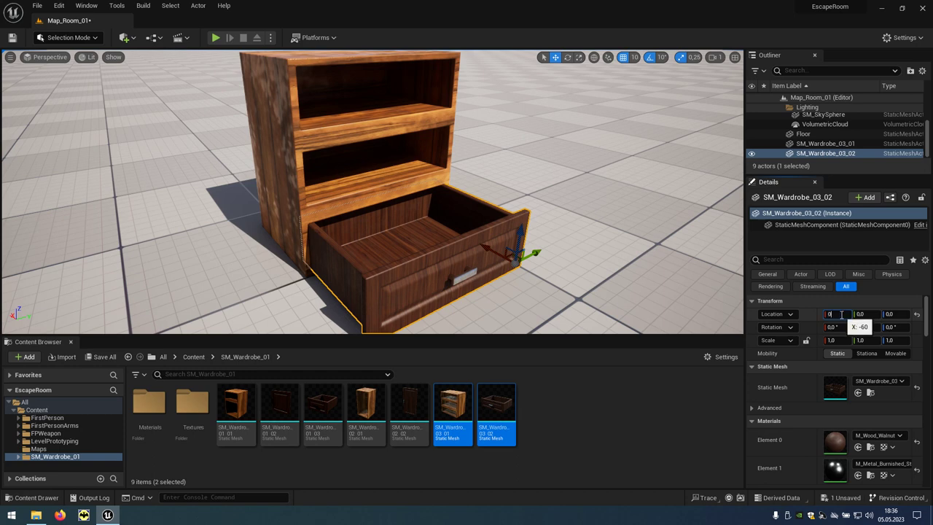
key(Return)
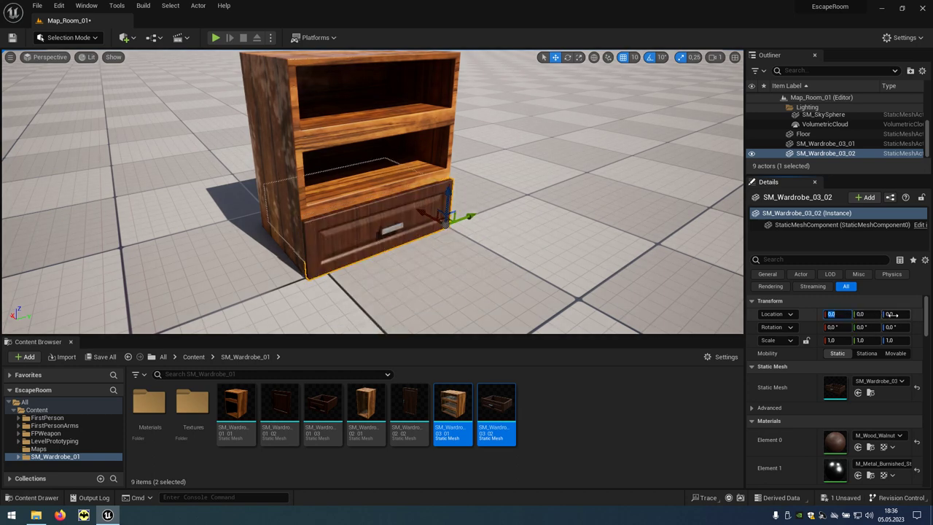
click(894, 314)
text(41.25)
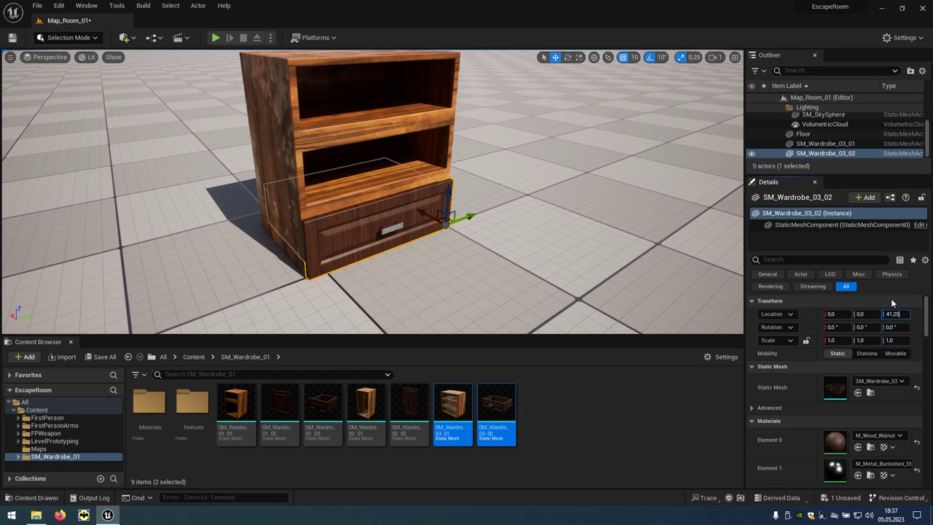
key(Return)
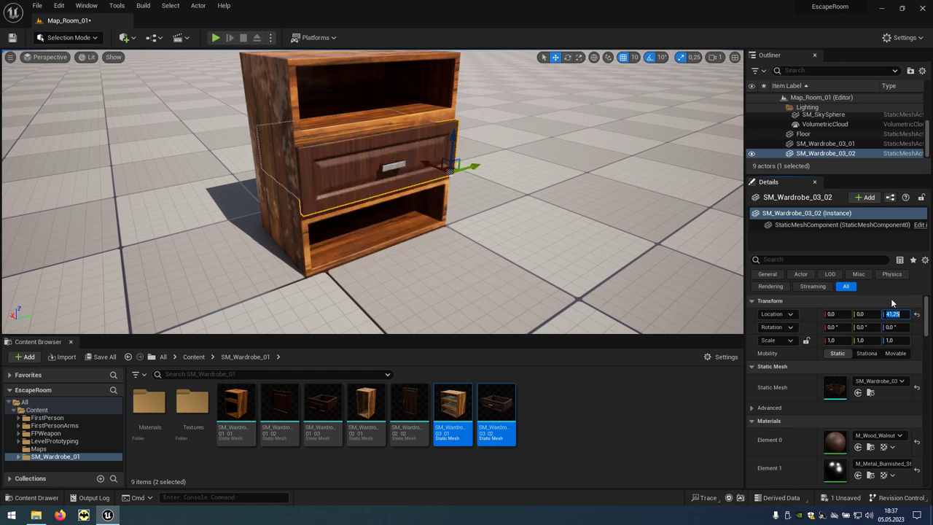
click(899, 314)
text(82.5)
key(Return)
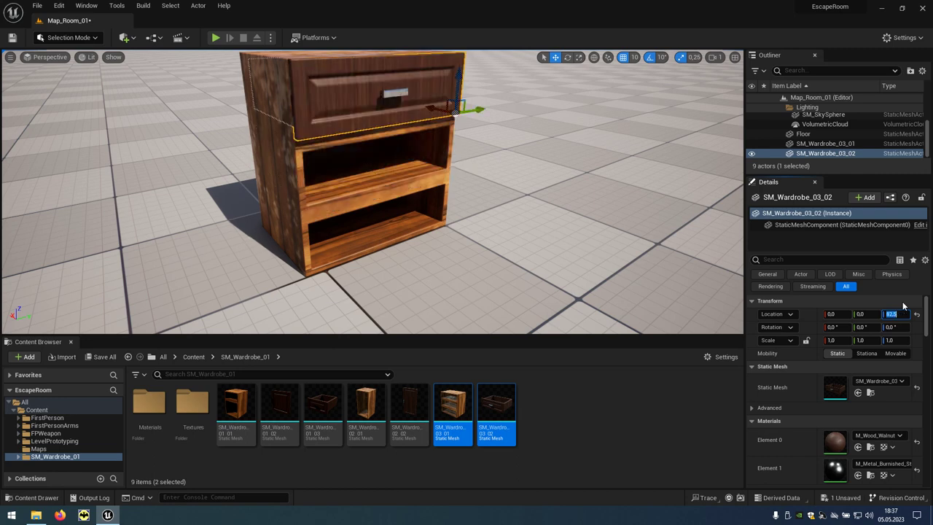
right_drag(628, 195, 634, 175)
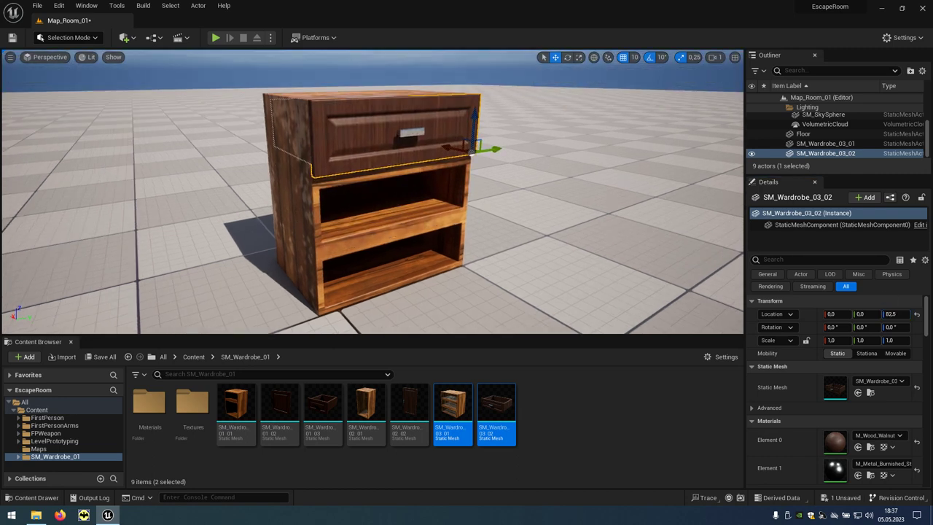
ctrl+click(291, 202)
key(Delete)
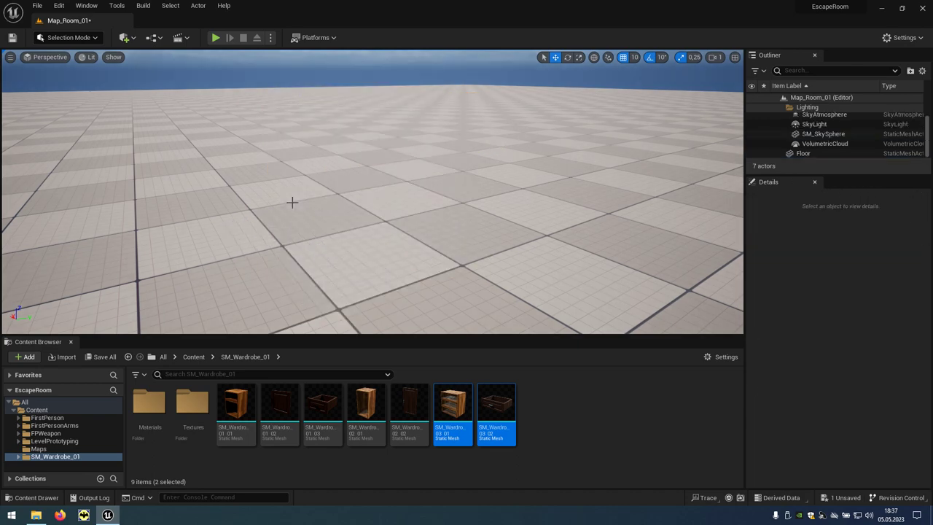